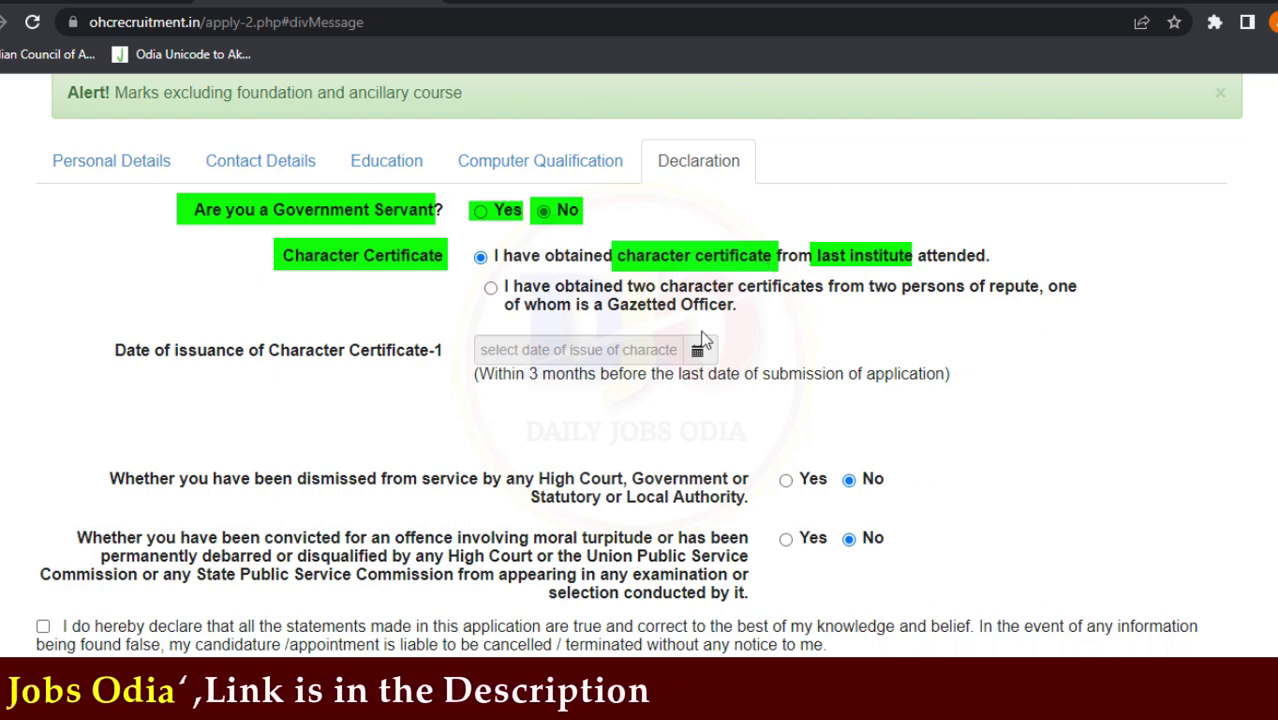
Examine the Declaration section's character certificate options, issuance date requirement, and the dismissal and conviction questions.
drag(508, 283, 831, 305)
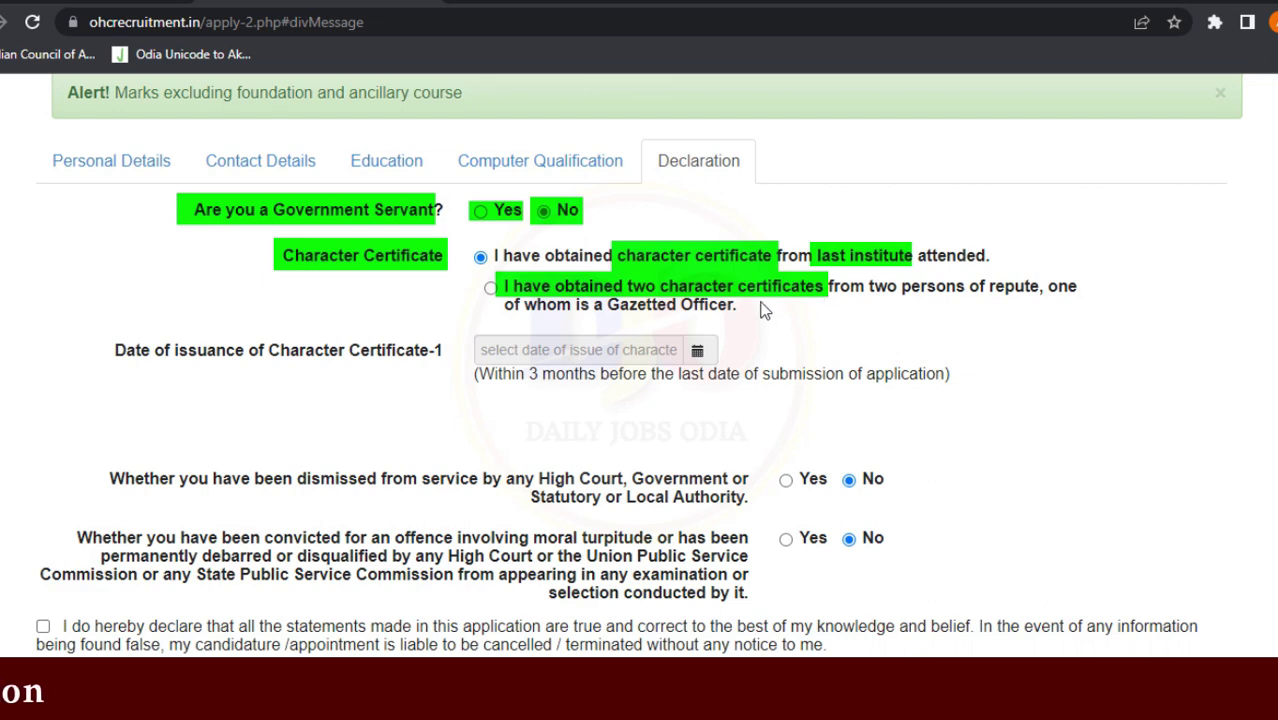
drag(595, 303, 737, 316)
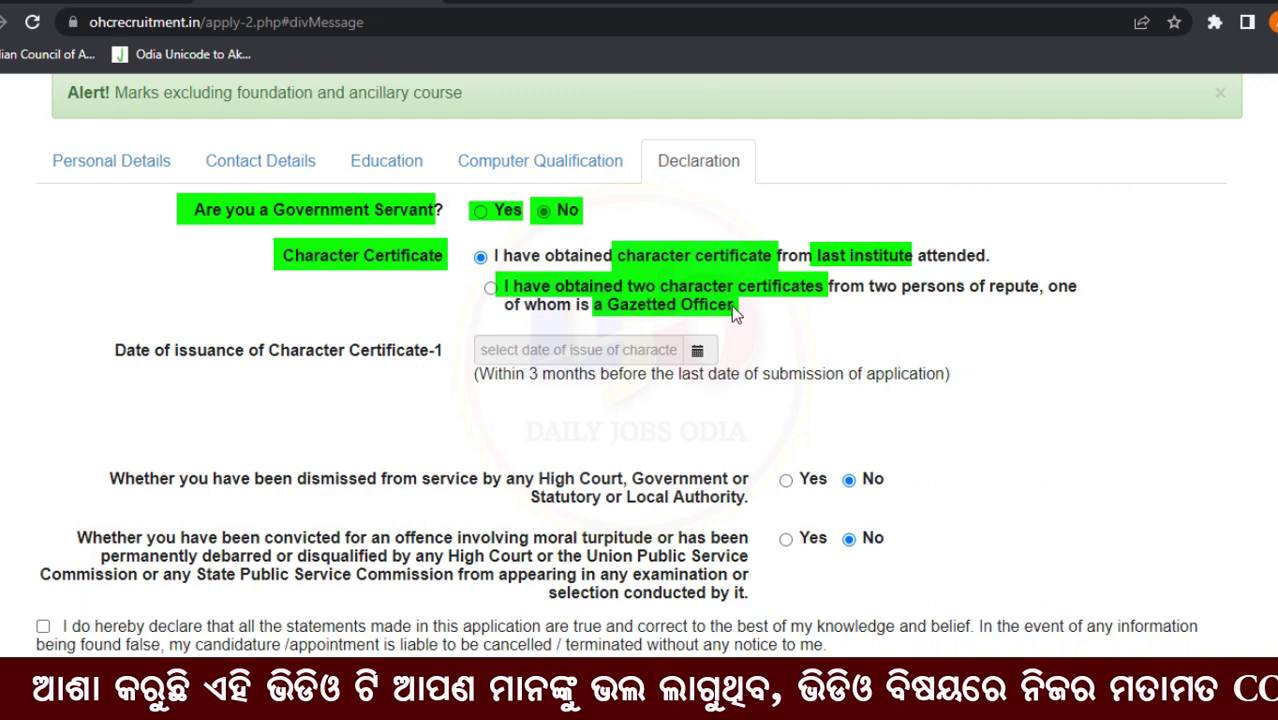
scroll(719, 317, down, 1)
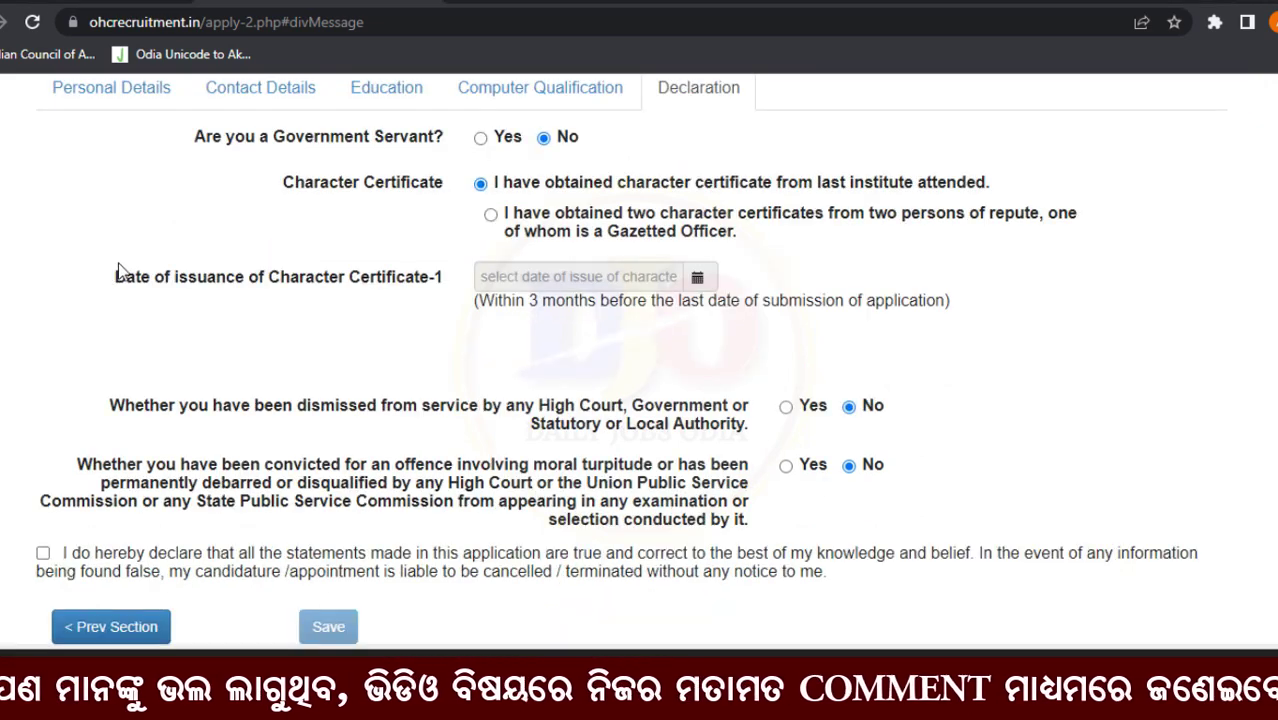
drag(114, 292, 439, 288)
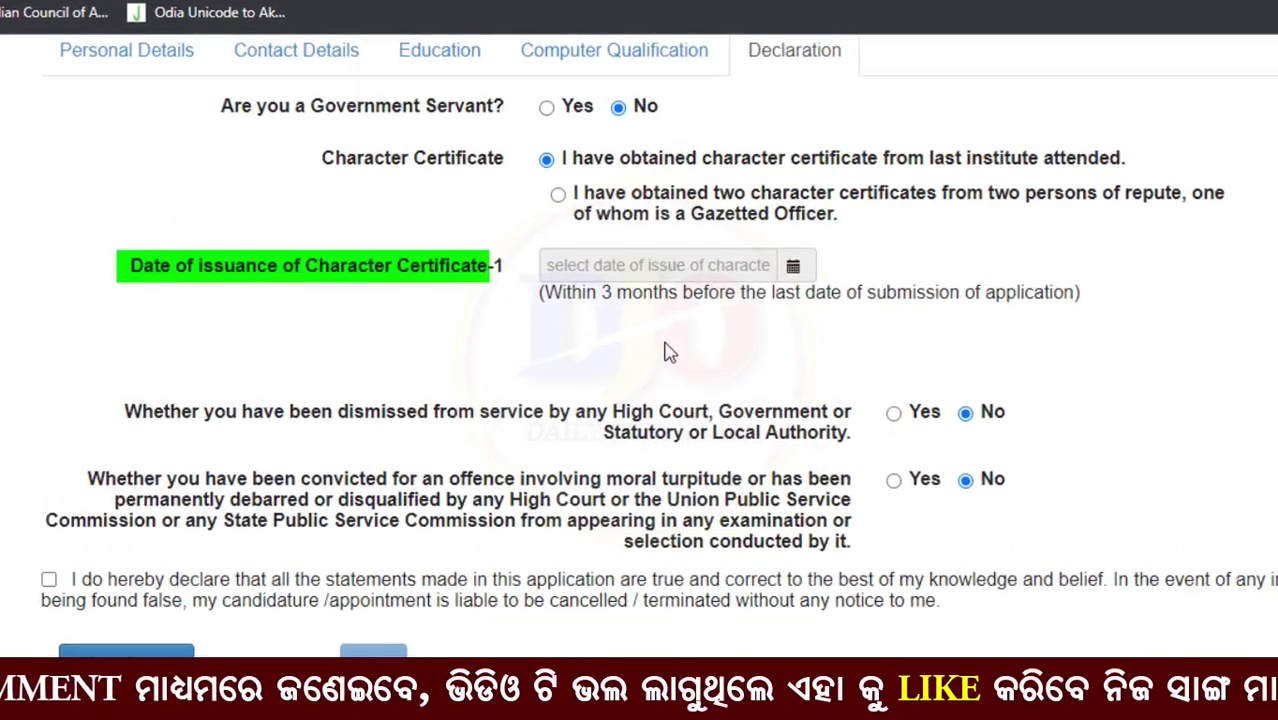
click(793, 268)
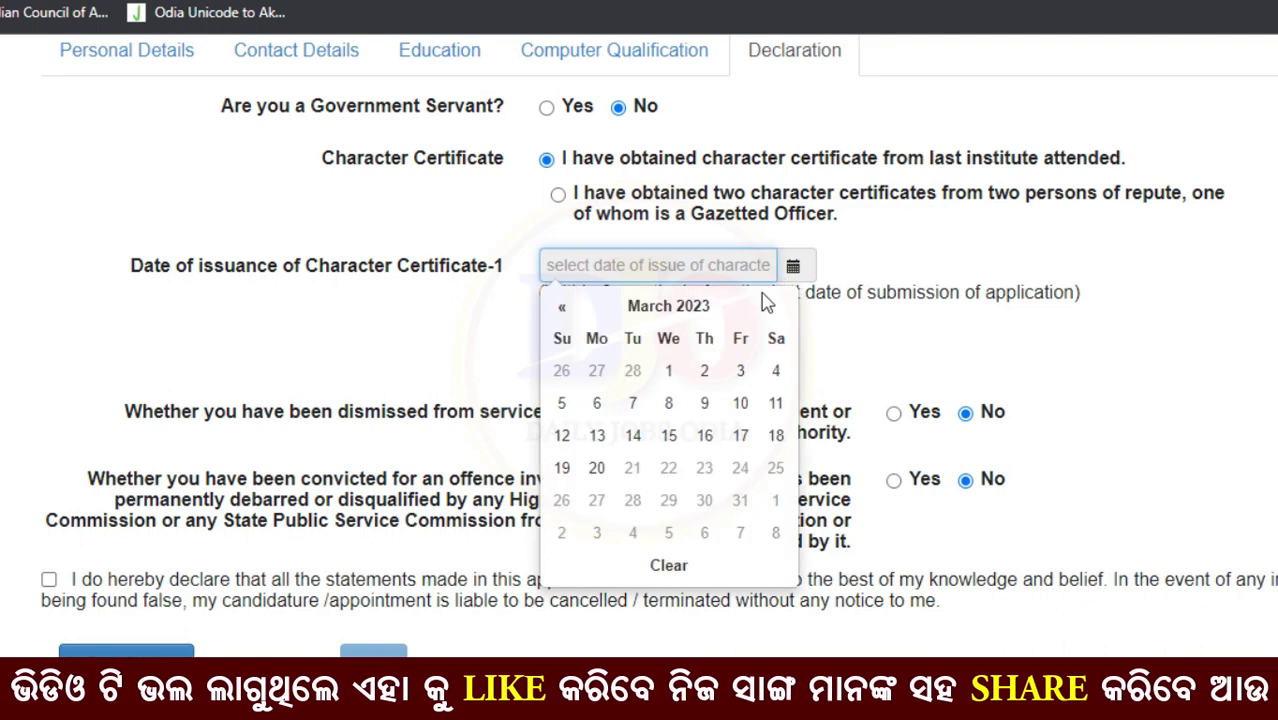
click(1008, 363)
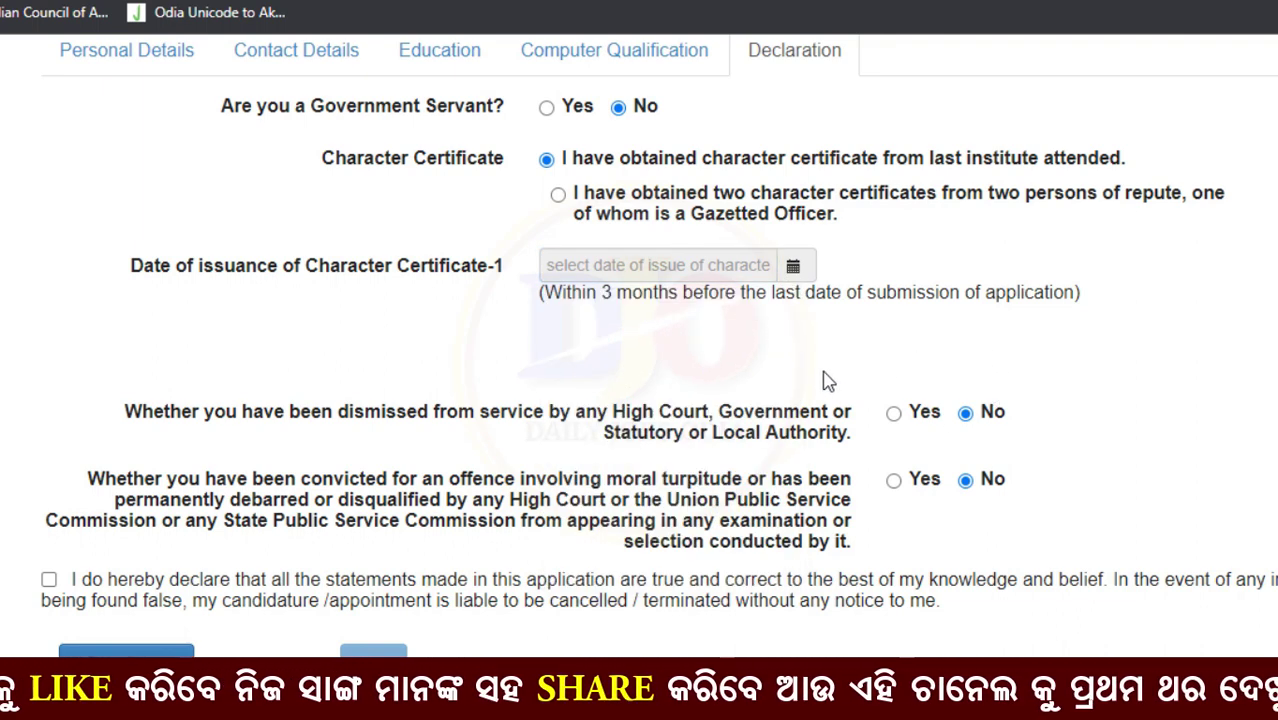
drag(531, 278, 1060, 320)
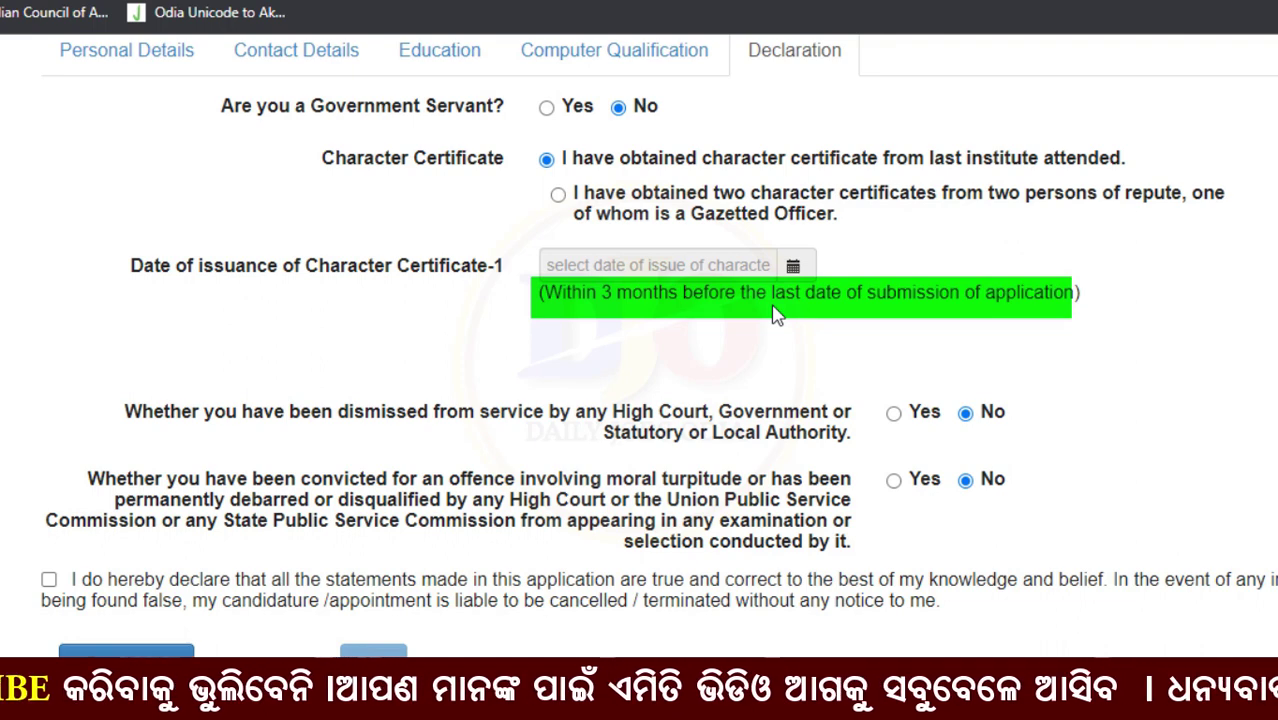
drag(104, 395, 596, 437)
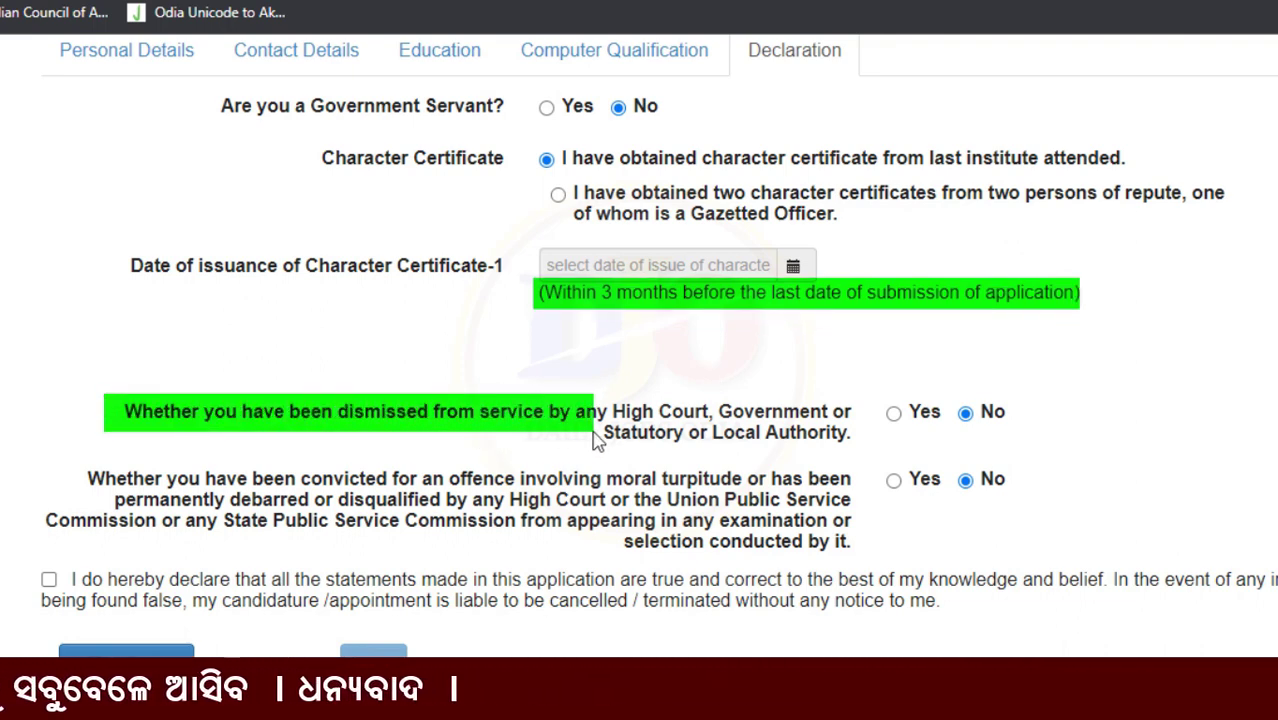
drag(960, 395, 1016, 436)
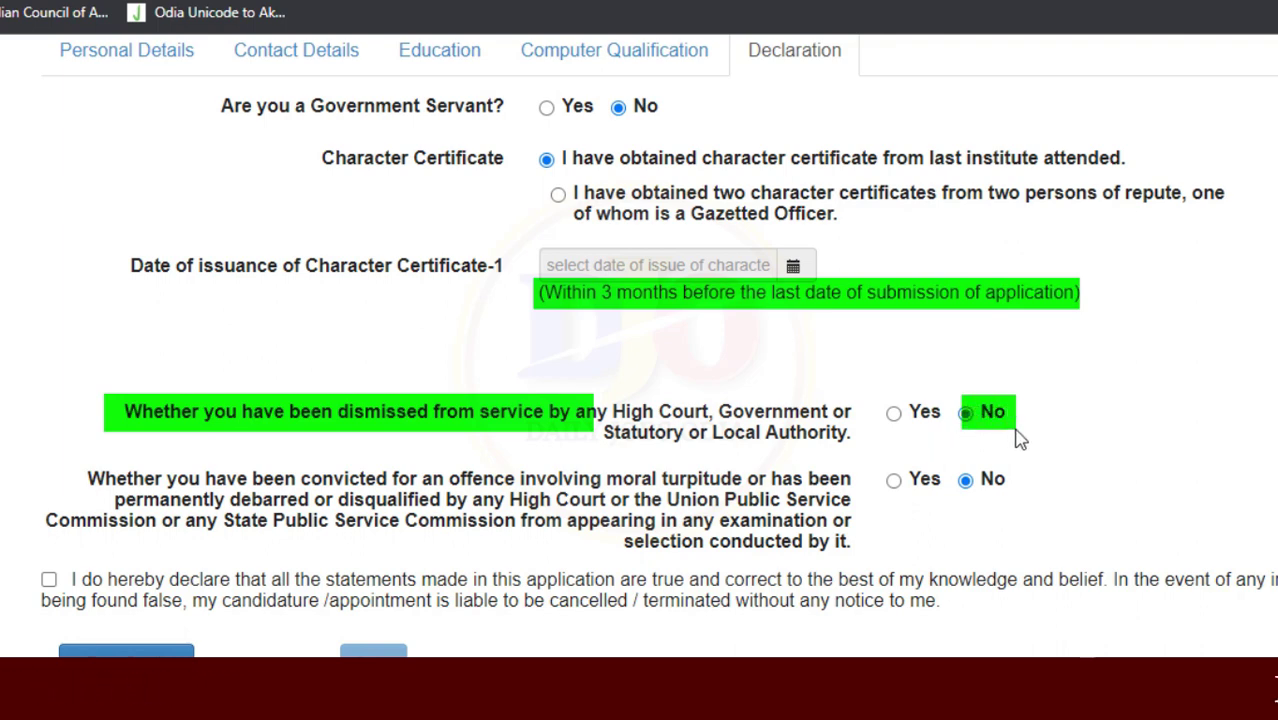
drag(70, 470, 457, 494)
drag(950, 460, 1012, 508)
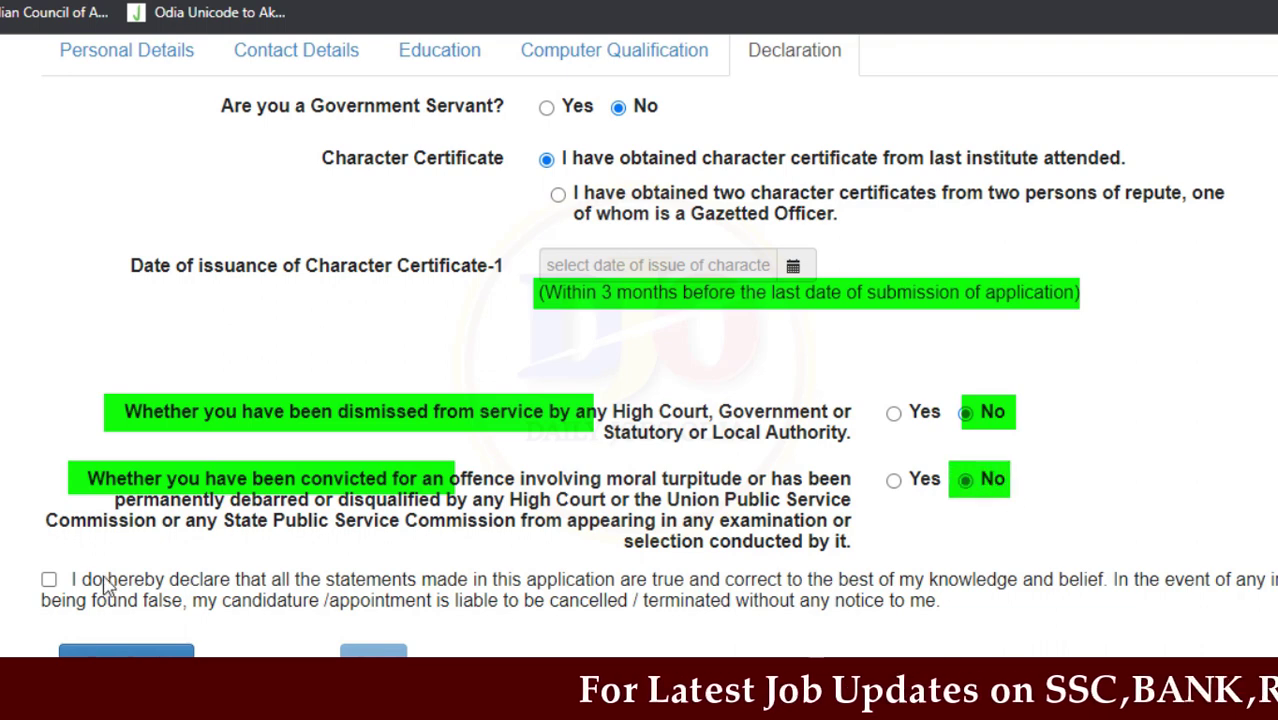
Accept the truthfulness declaration, then save the Declaration section and confirm proceeding.
drag(28, 560, 60, 596)
click(50, 582)
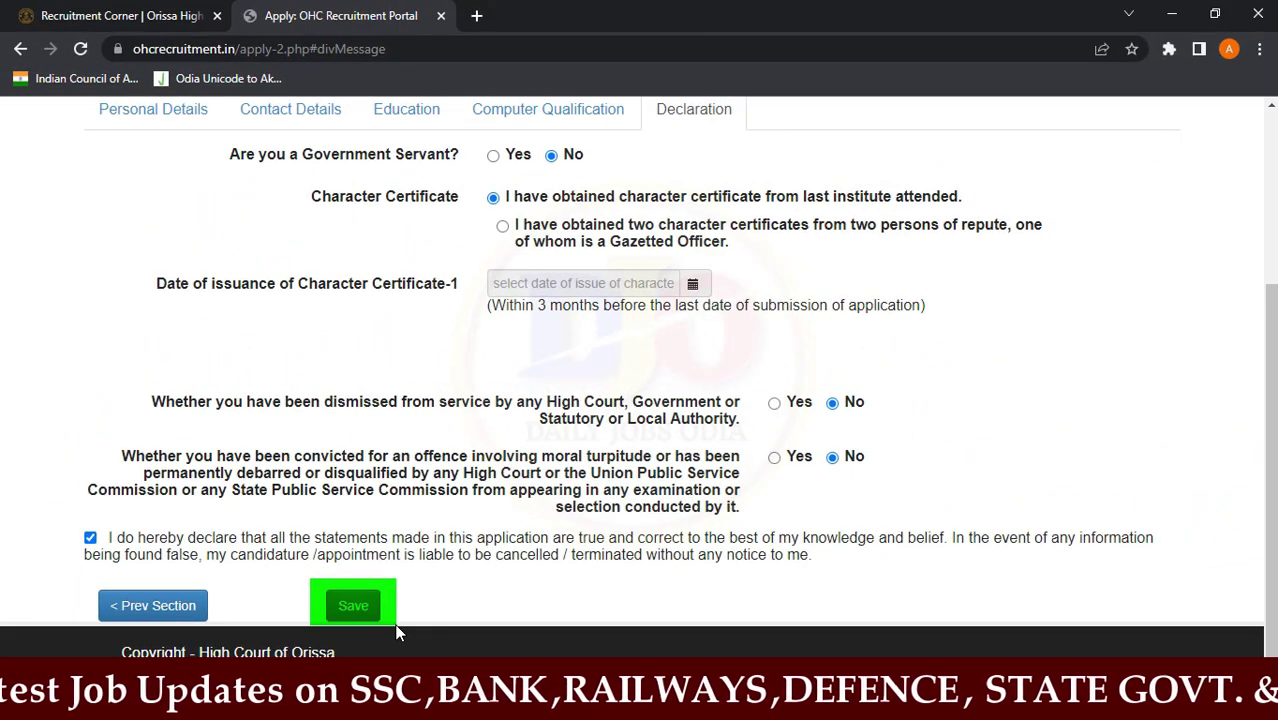
click(352, 606)
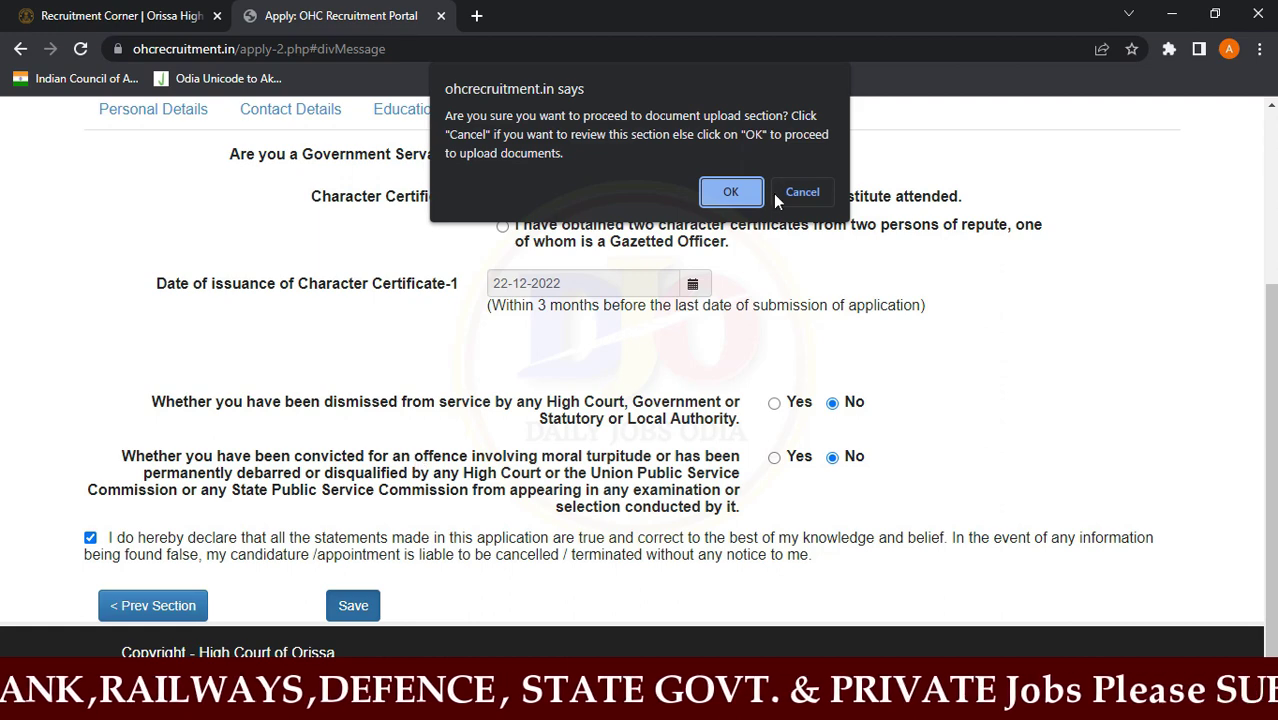
click(731, 200)
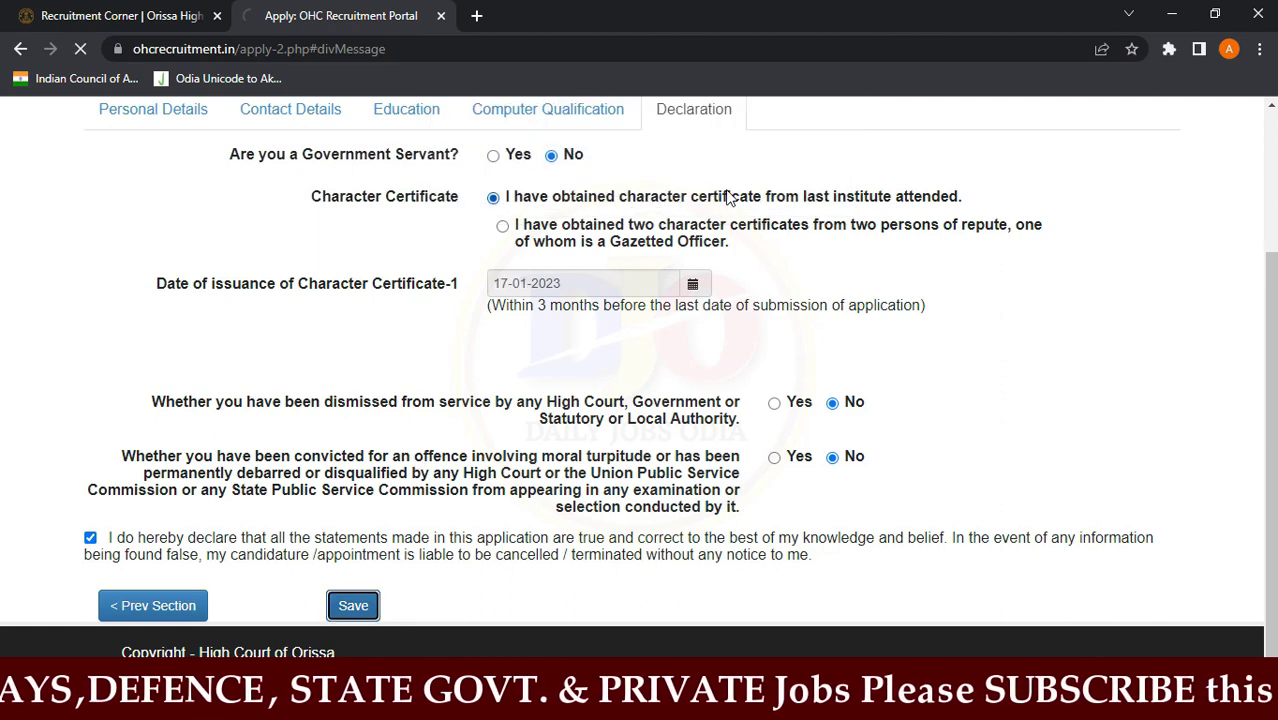
Review the application preview, save it, and confirm proceeding to the document upload section.
scroll(800, 394, up, 1)
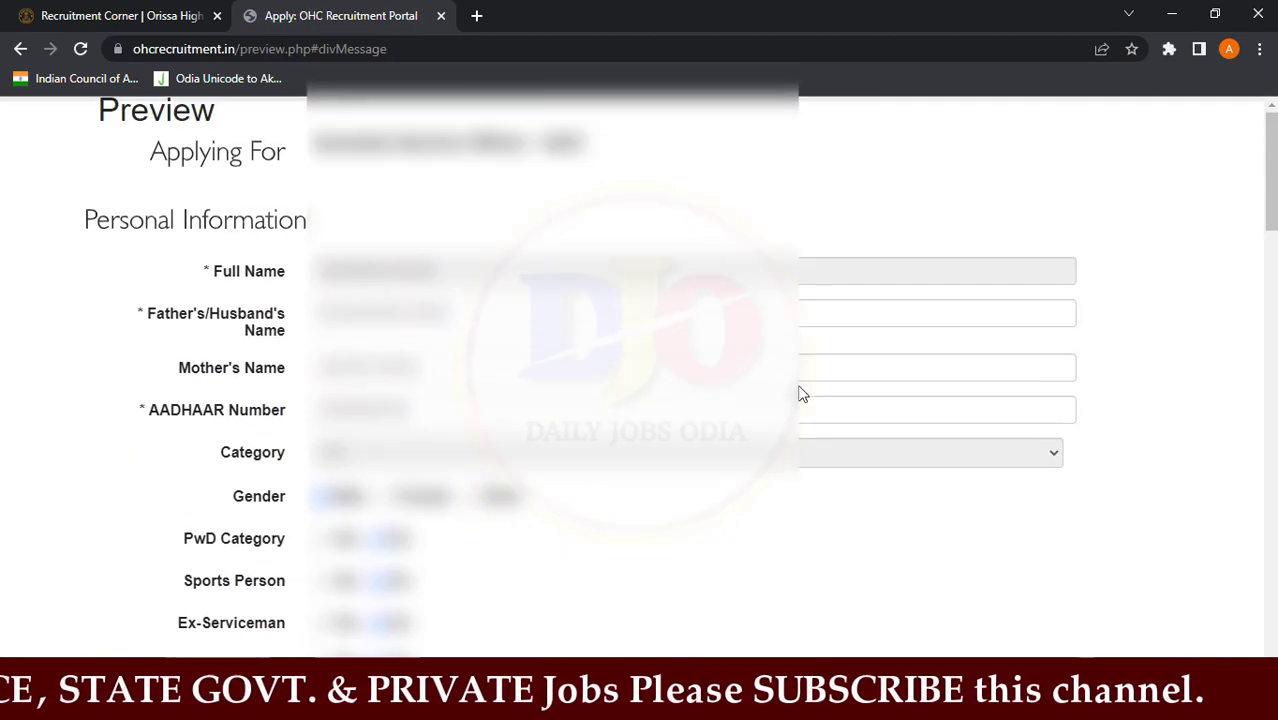
drag(1273, 145, 1271, 596)
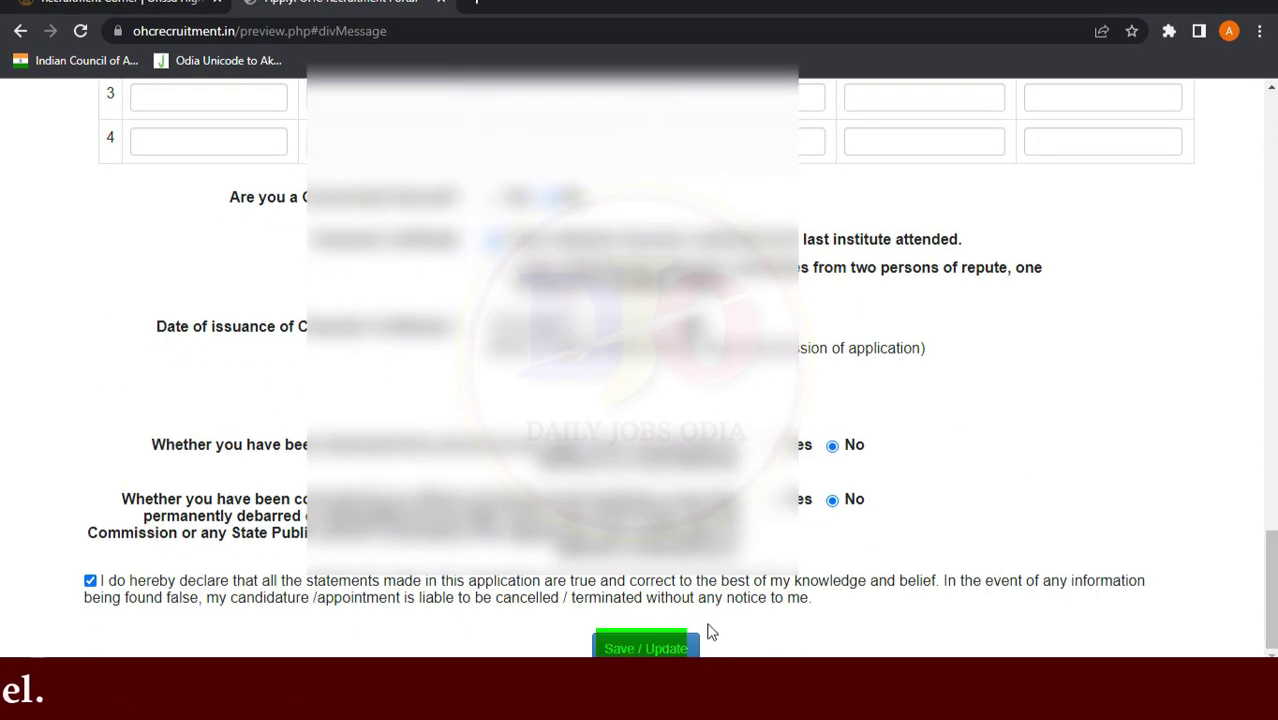
click(644, 649)
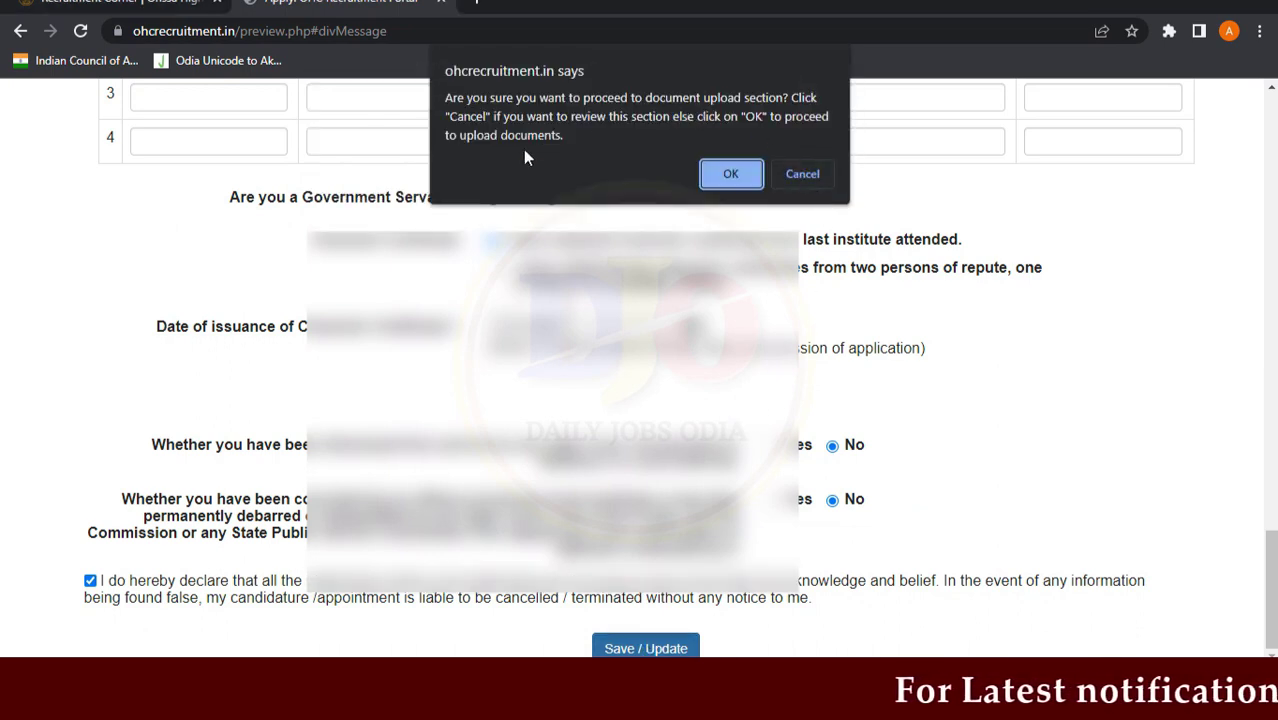
click(731, 193)
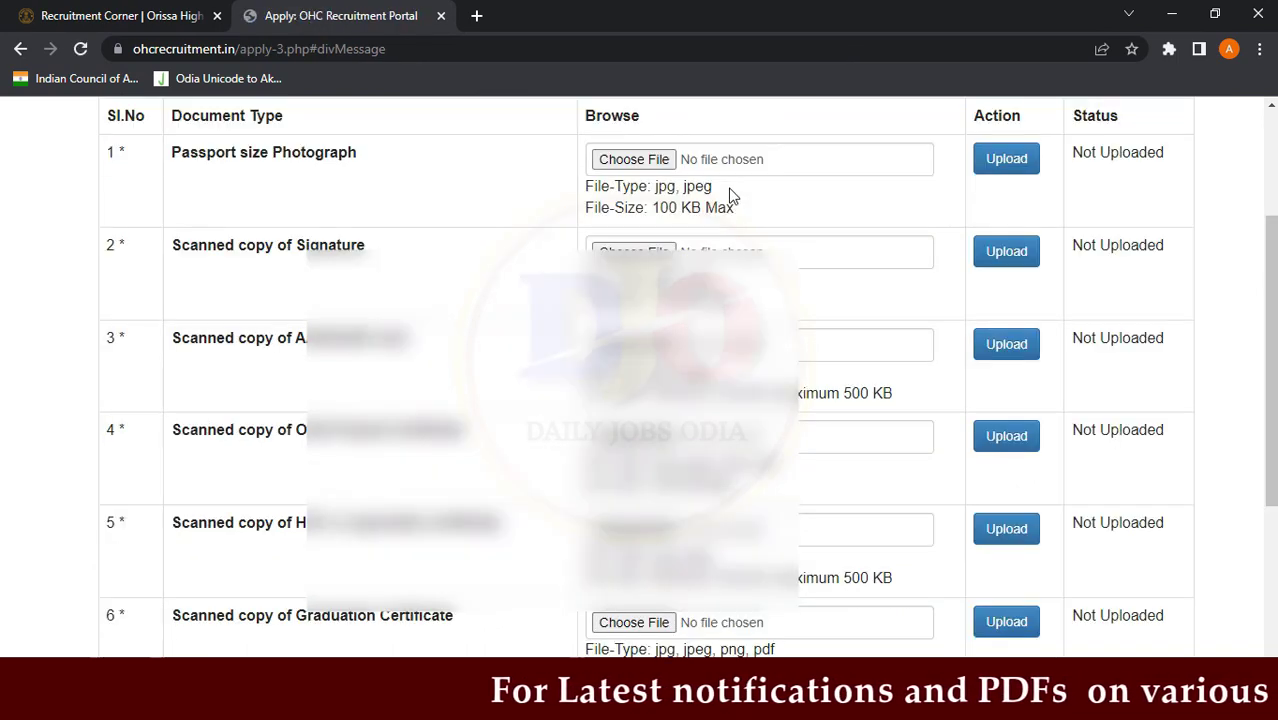
Upload PHOTO2.jpg as the passport size photograph in the document upload list.
scroll(801, 422, up, 3)
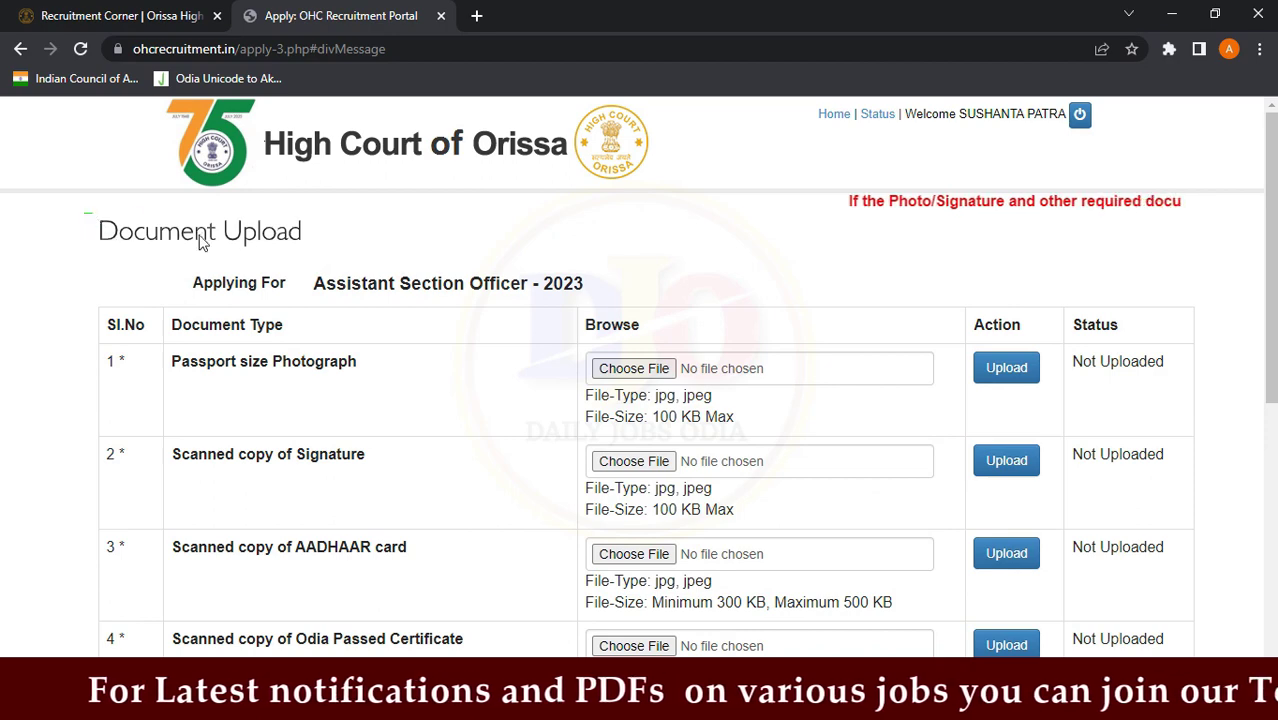
drag(85, 213, 328, 249)
scroll(611, 280, down, 2)
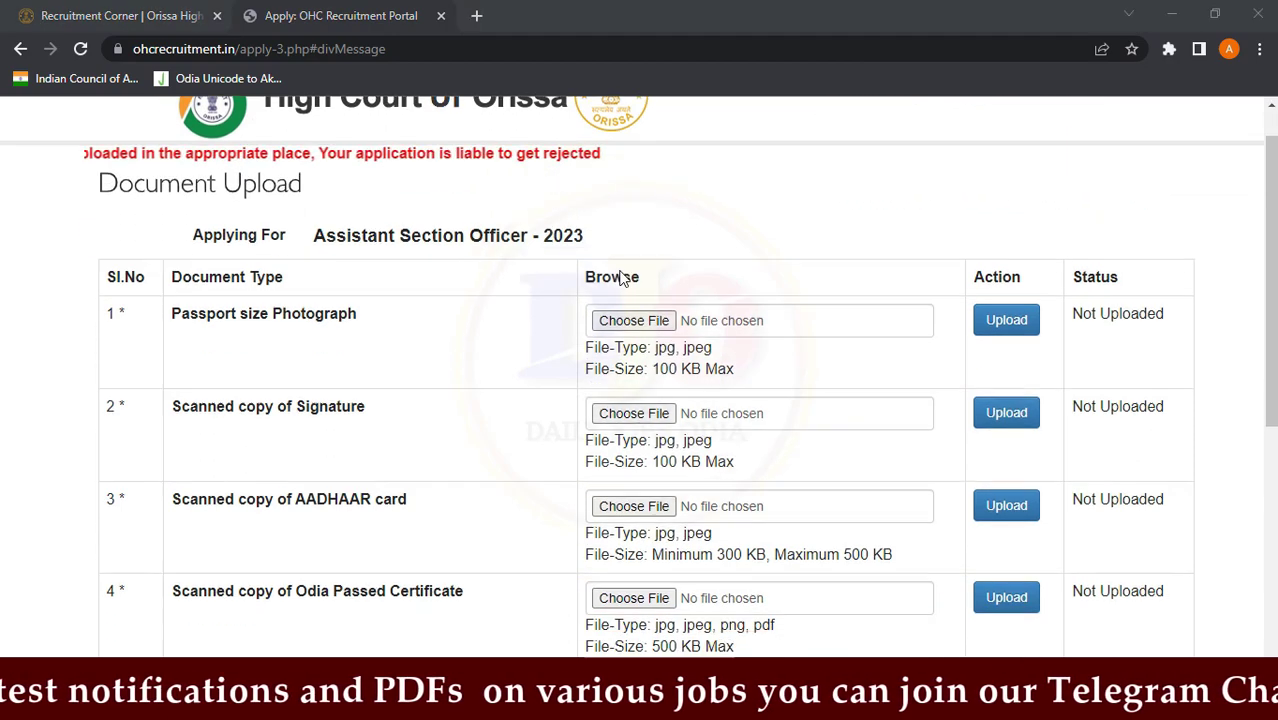
drag(153, 159, 365, 187)
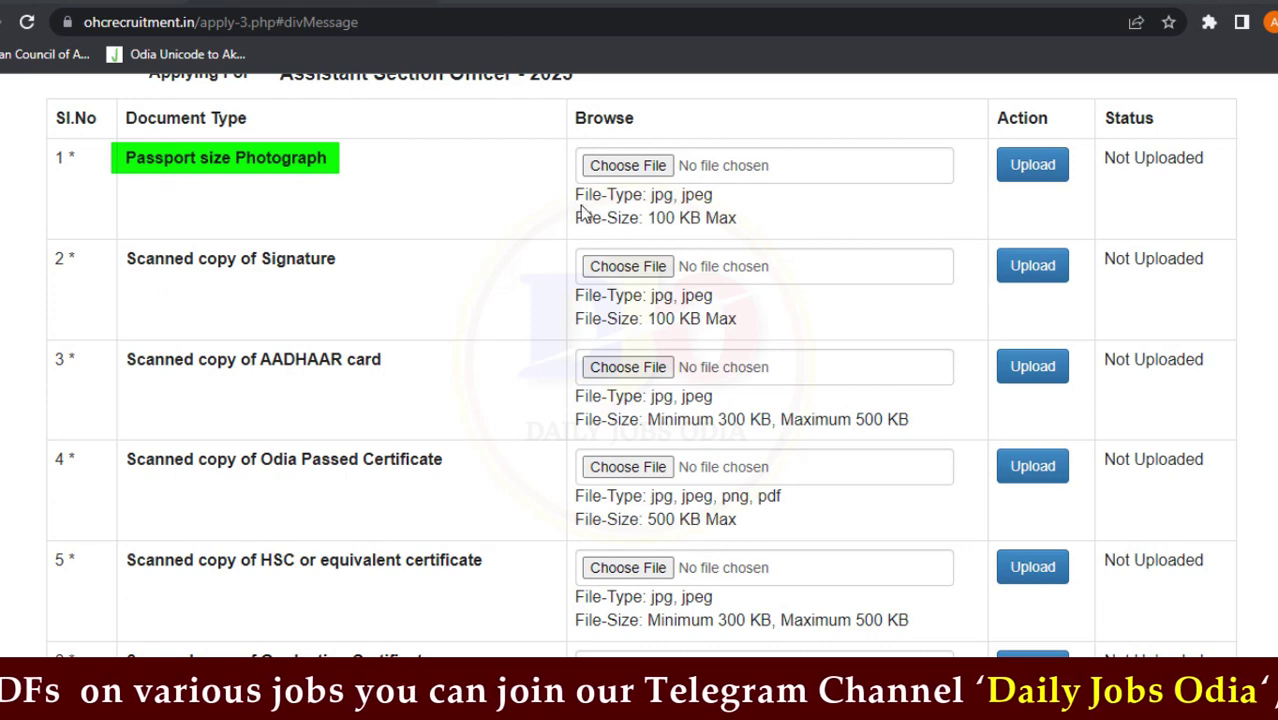
drag(568, 206, 739, 237)
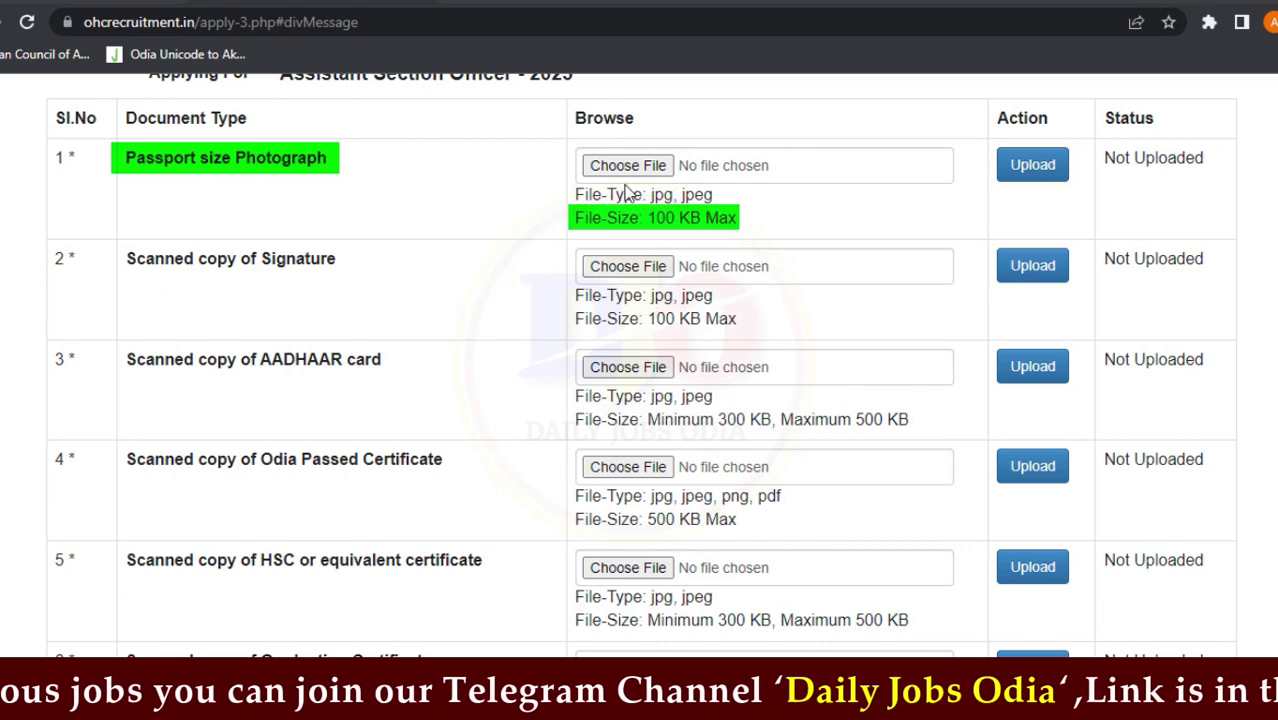
drag(628, 194, 717, 215)
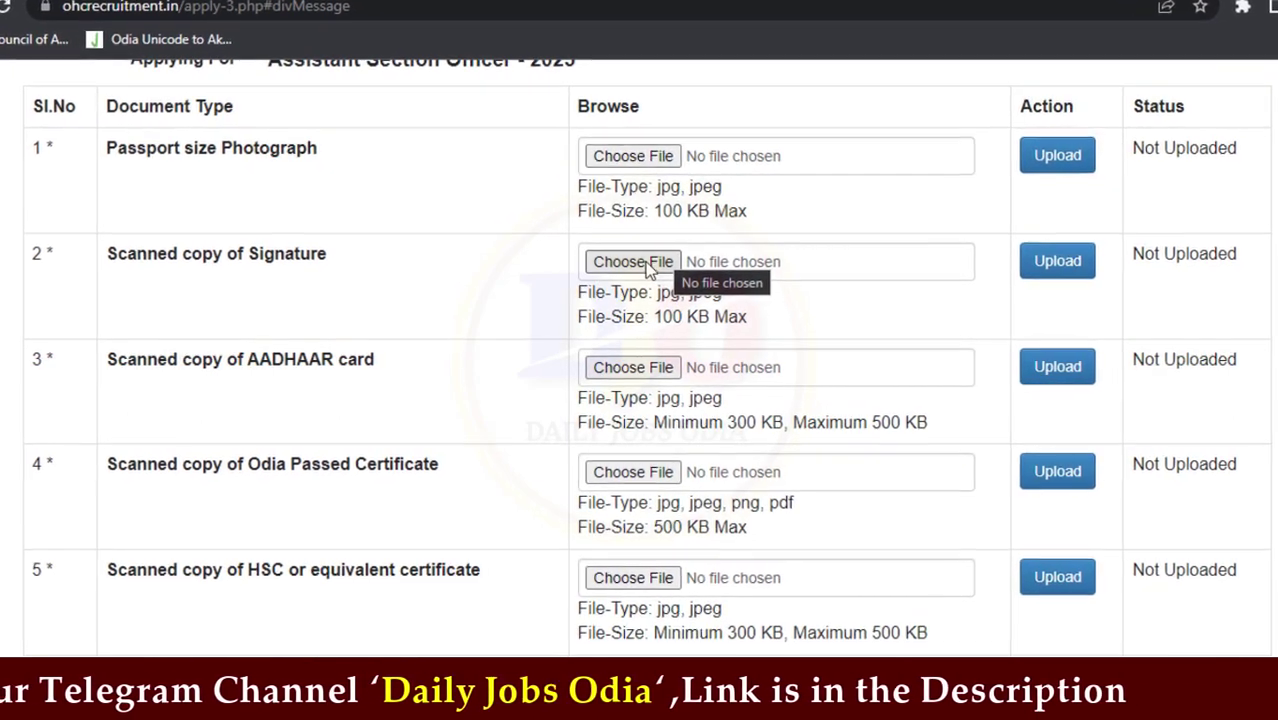
click(635, 157)
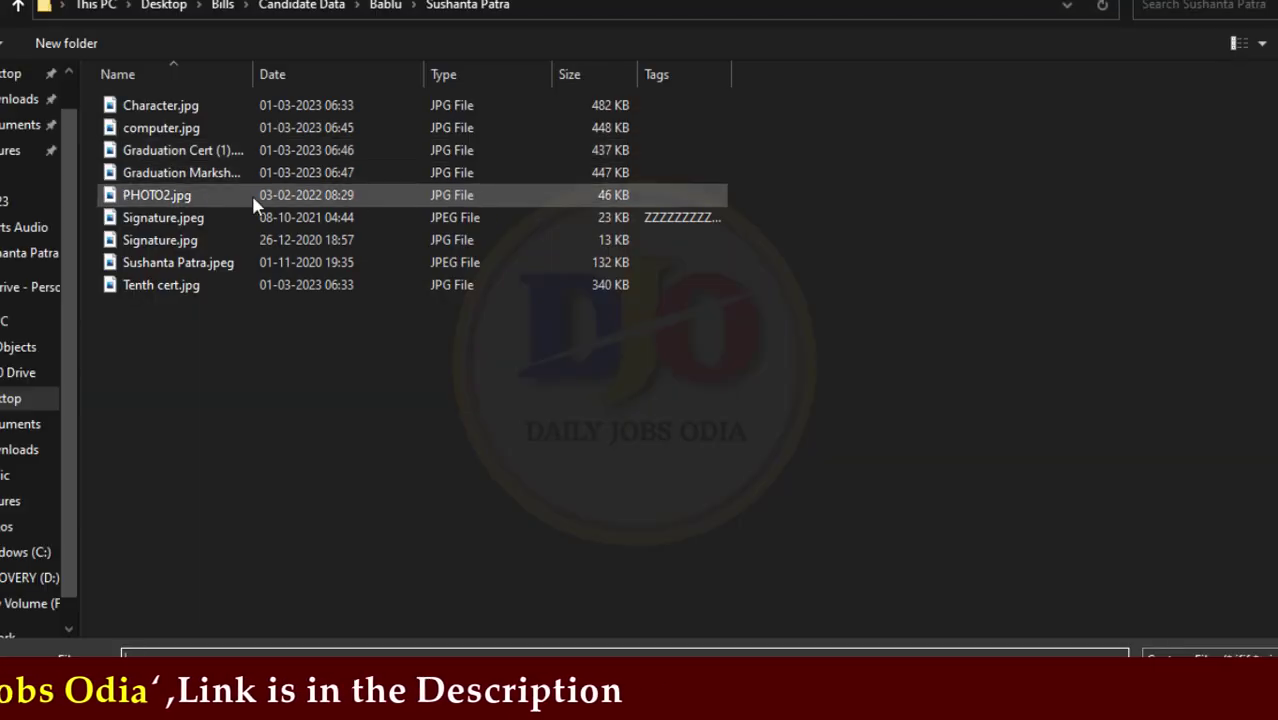
double_click(253, 197)
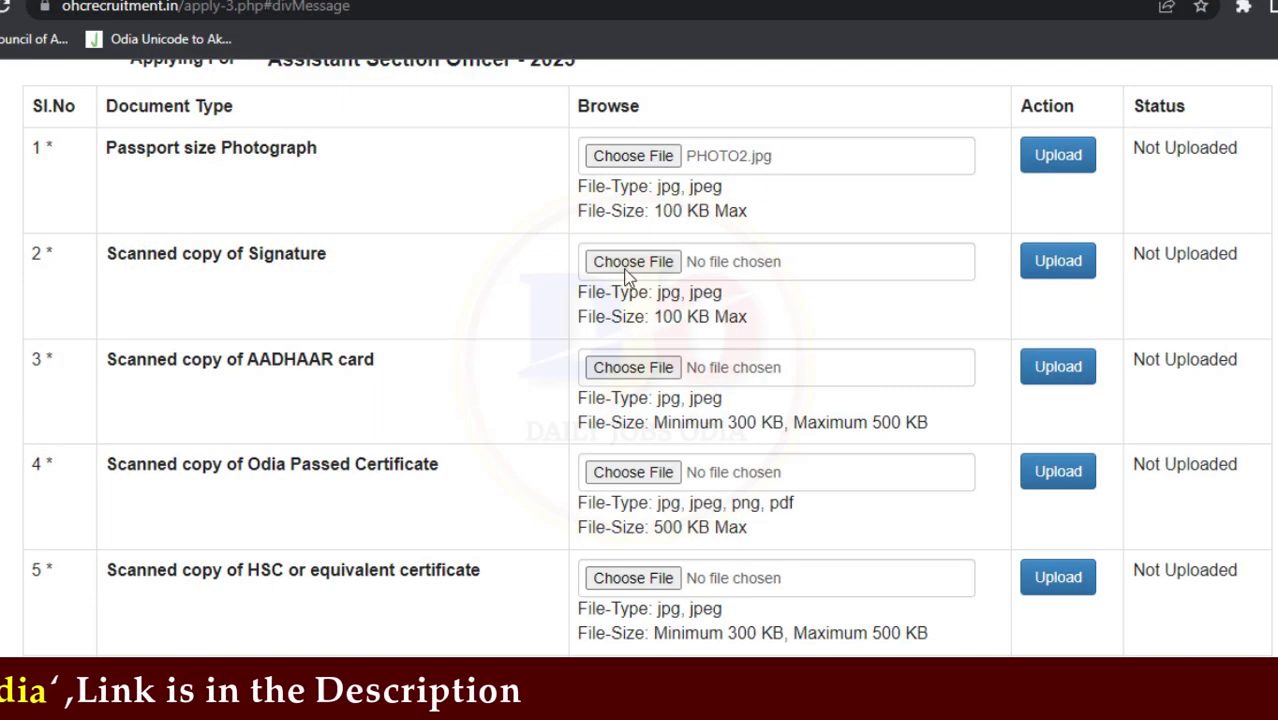
click(1057, 153)
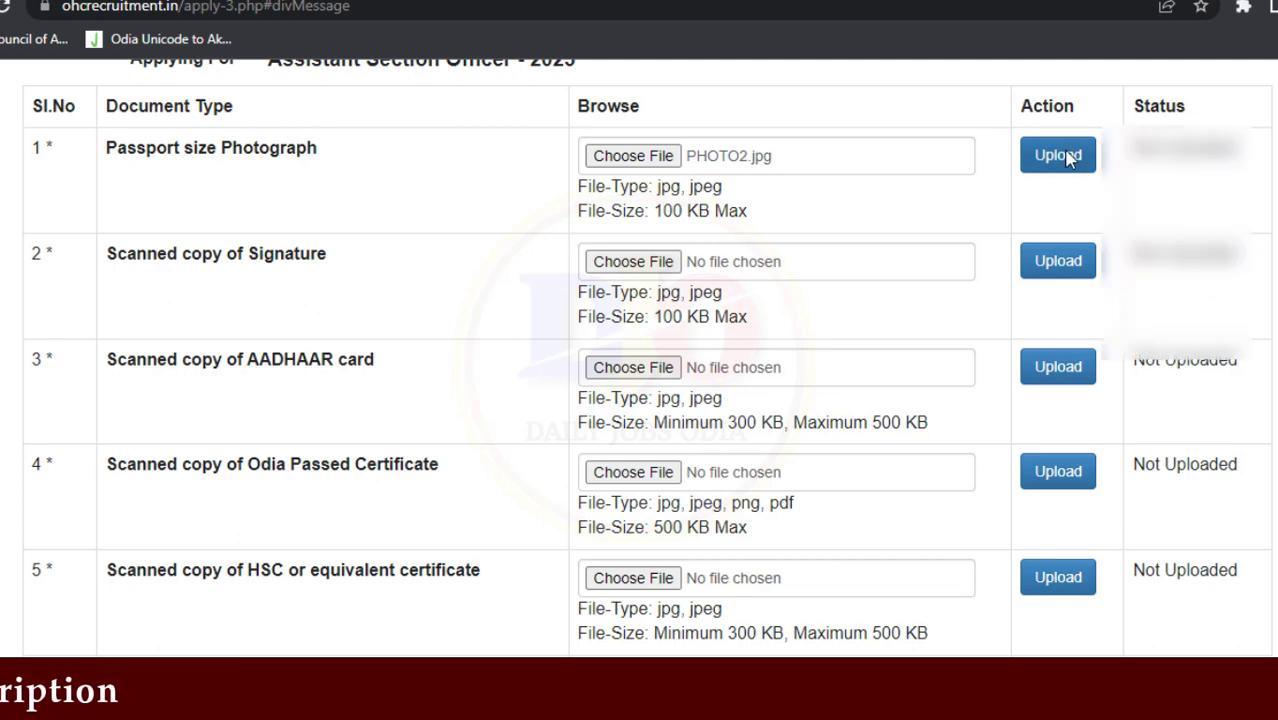
click(1064, 158)
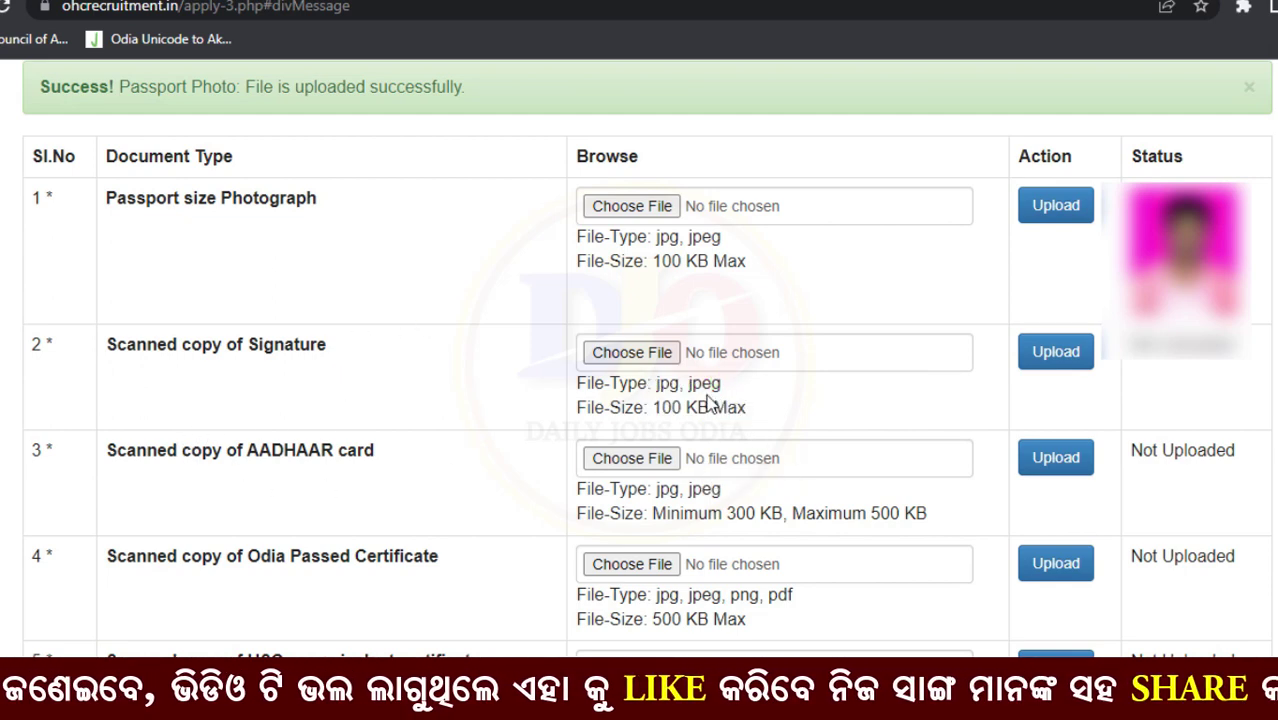
Upload Signature.jpeg as the scanned copy of the signature.
click(590, 358)
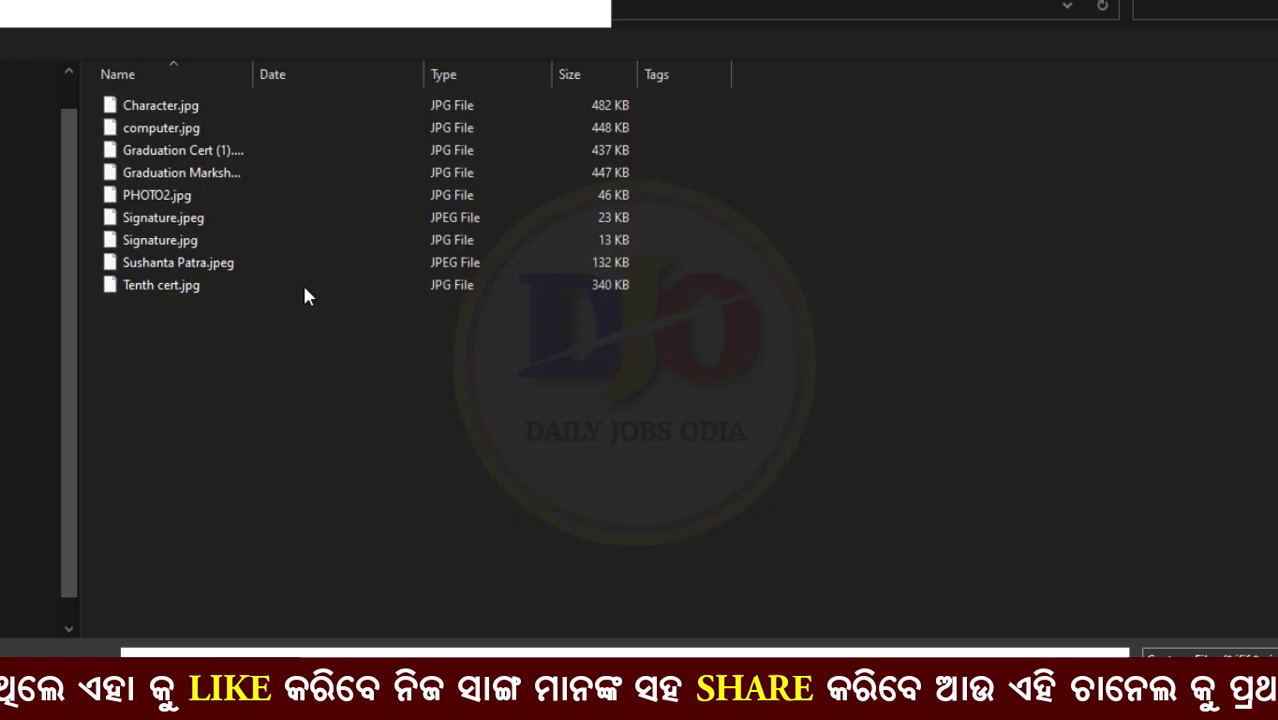
click(168, 222)
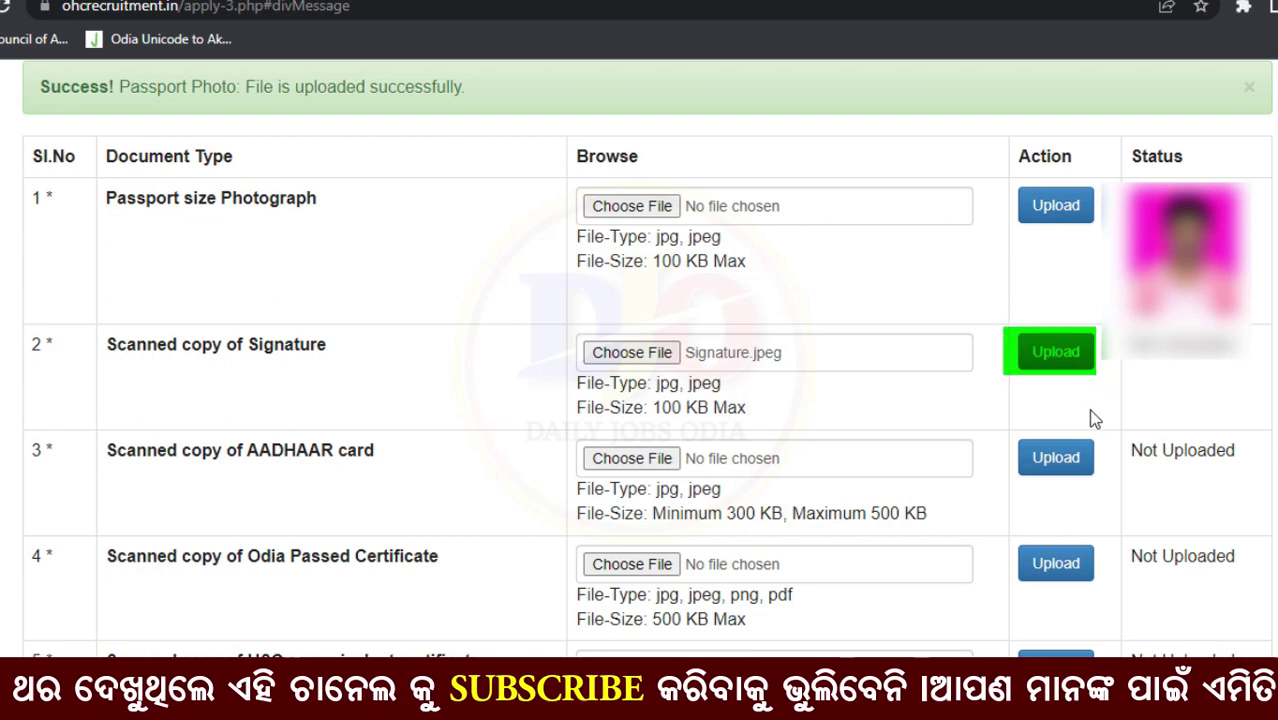
click(1057, 356)
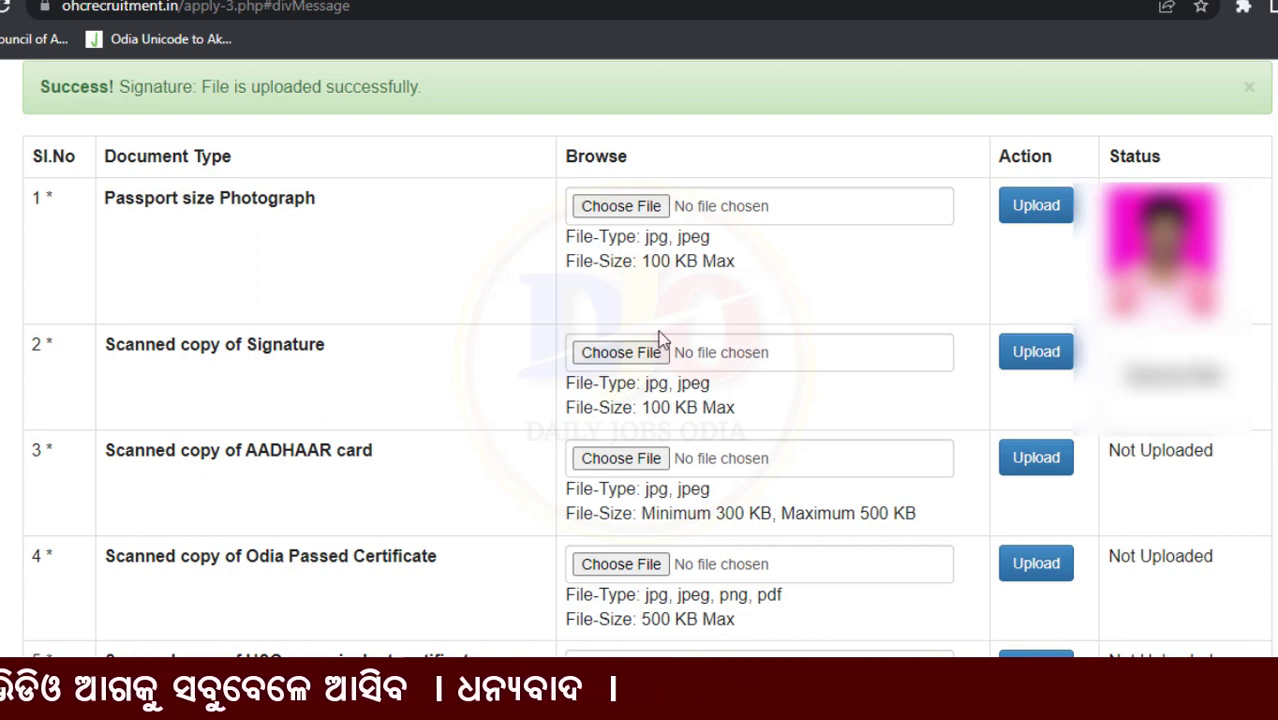
Upload Document 32_3.jpg as the scanned copy of the AADHAAR card.
scroll(616, 334, down, 3)
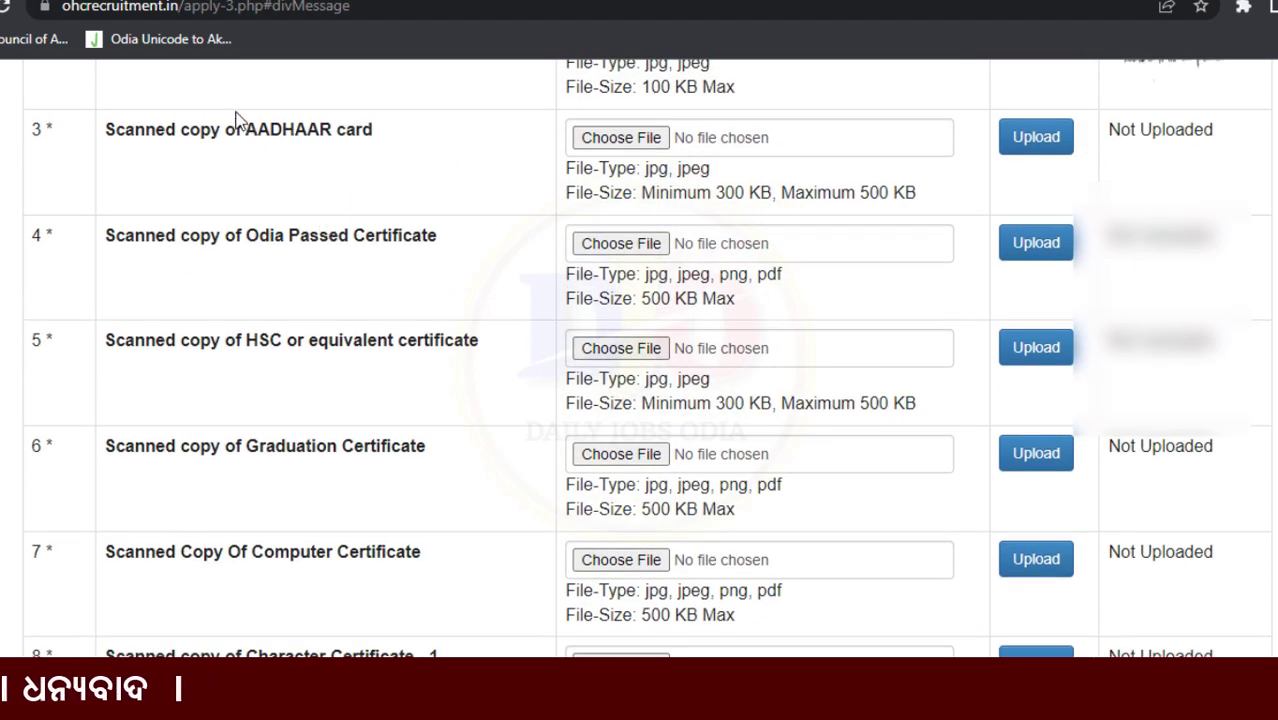
drag(237, 119, 428, 191)
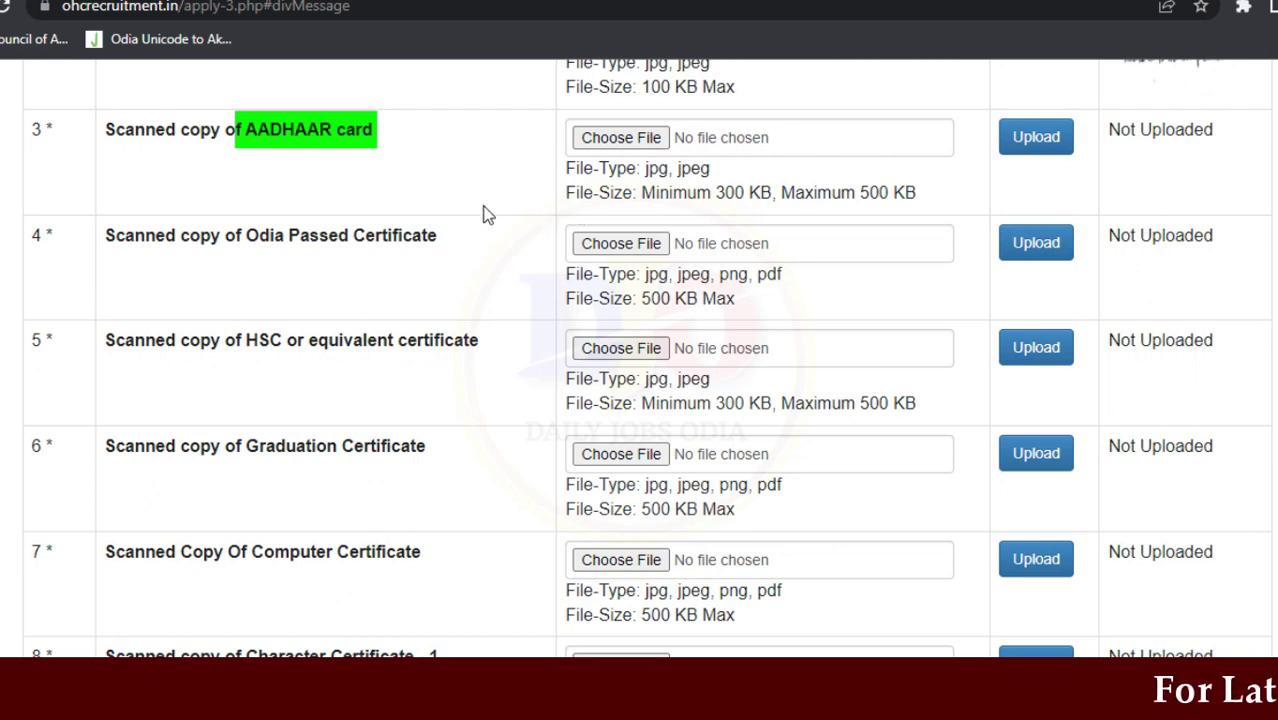
drag(706, 180, 771, 208)
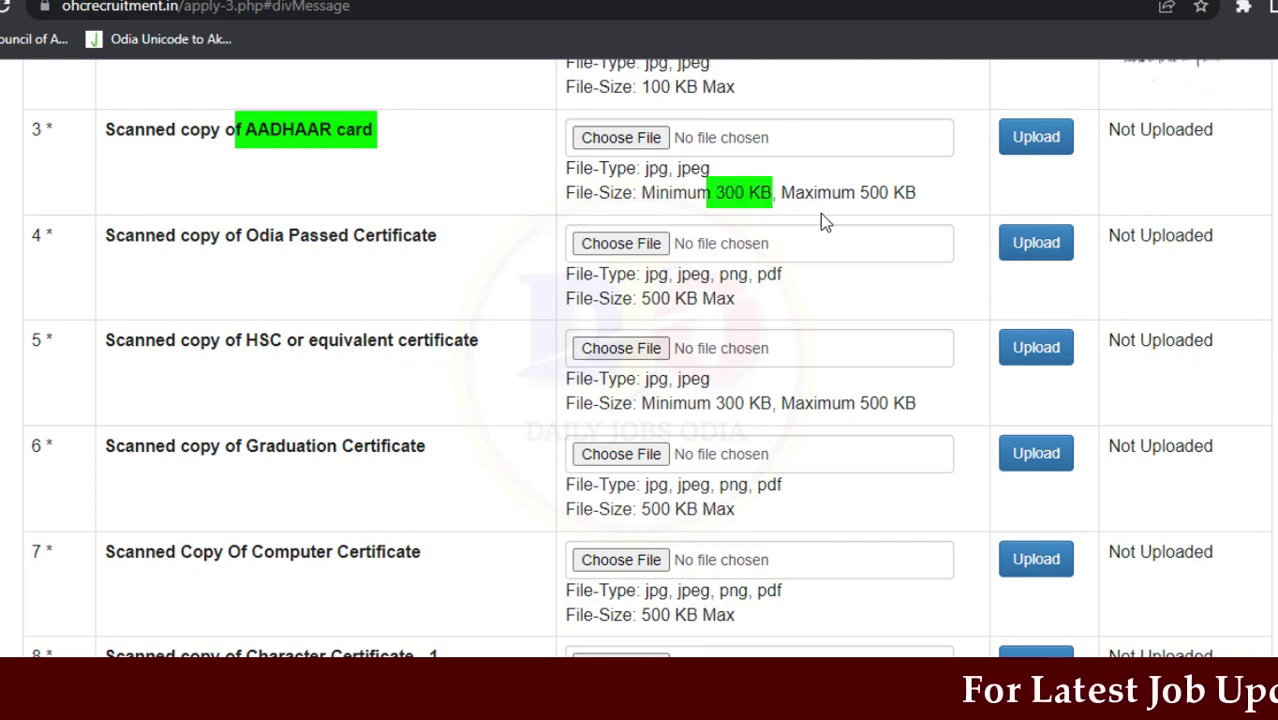
drag(855, 185, 928, 210)
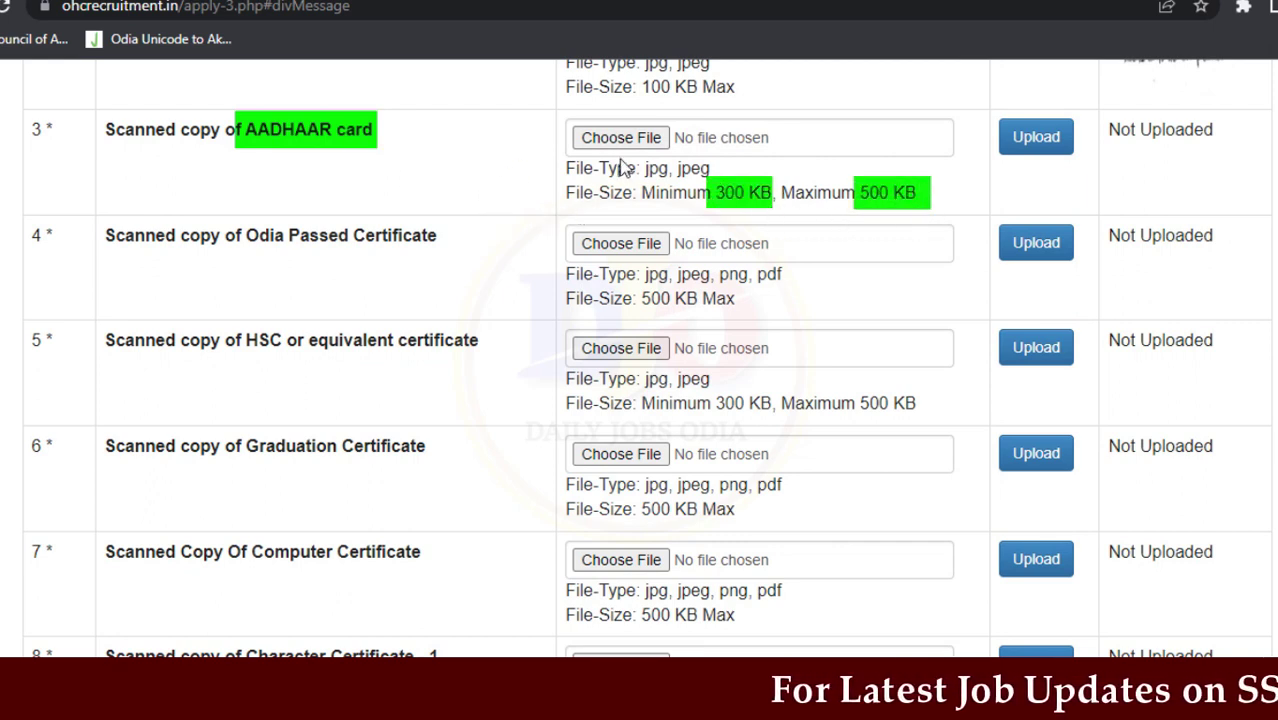
drag(628, 163, 712, 188)
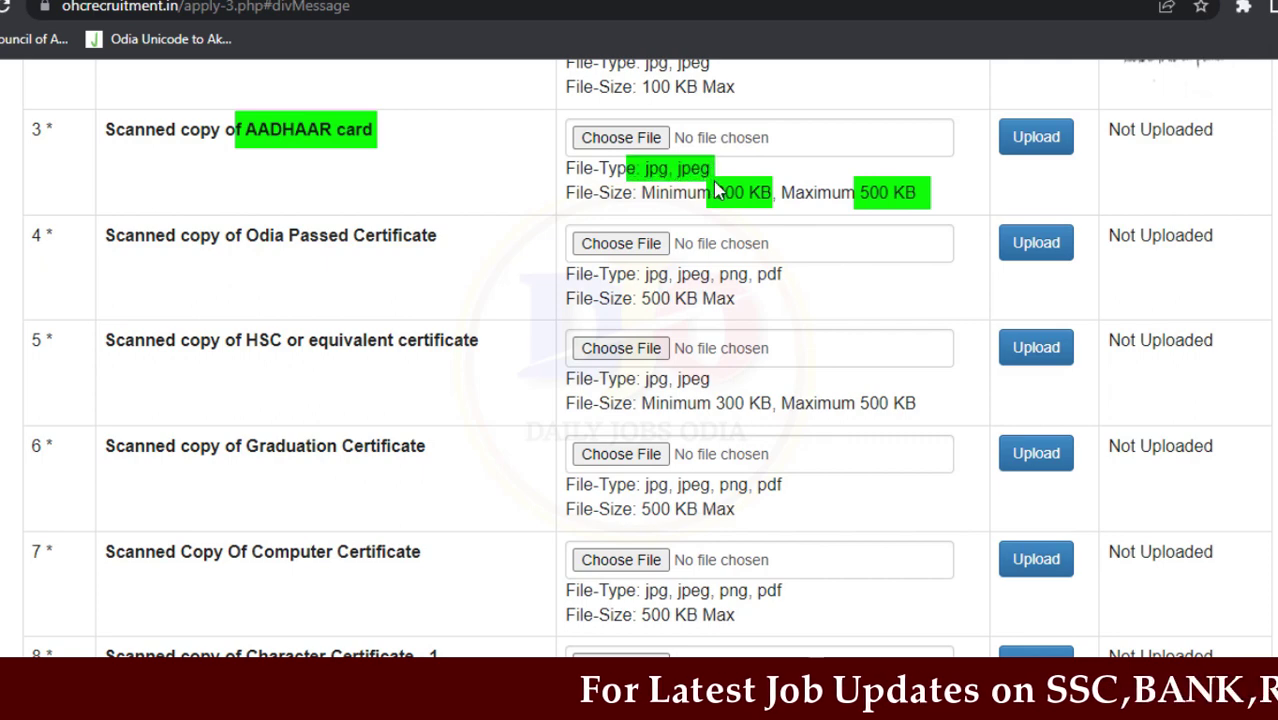
key(Escape)
click(621, 138)
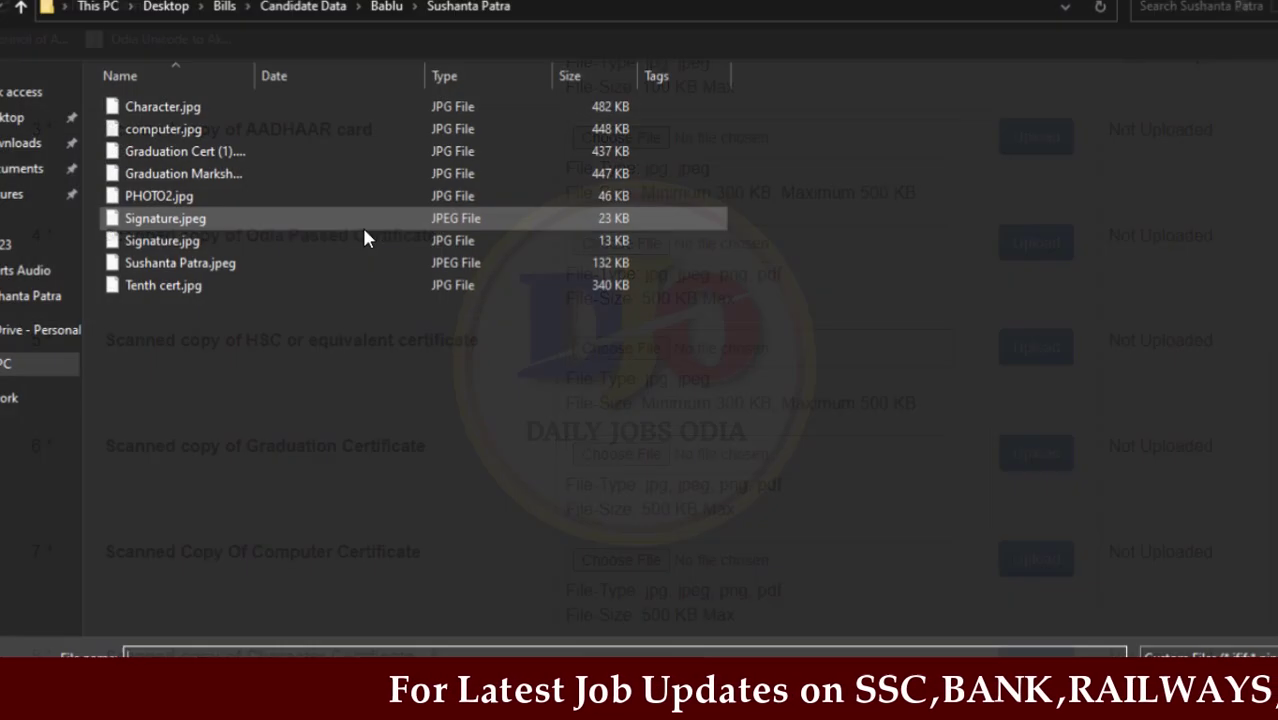
double_click(178, 150)
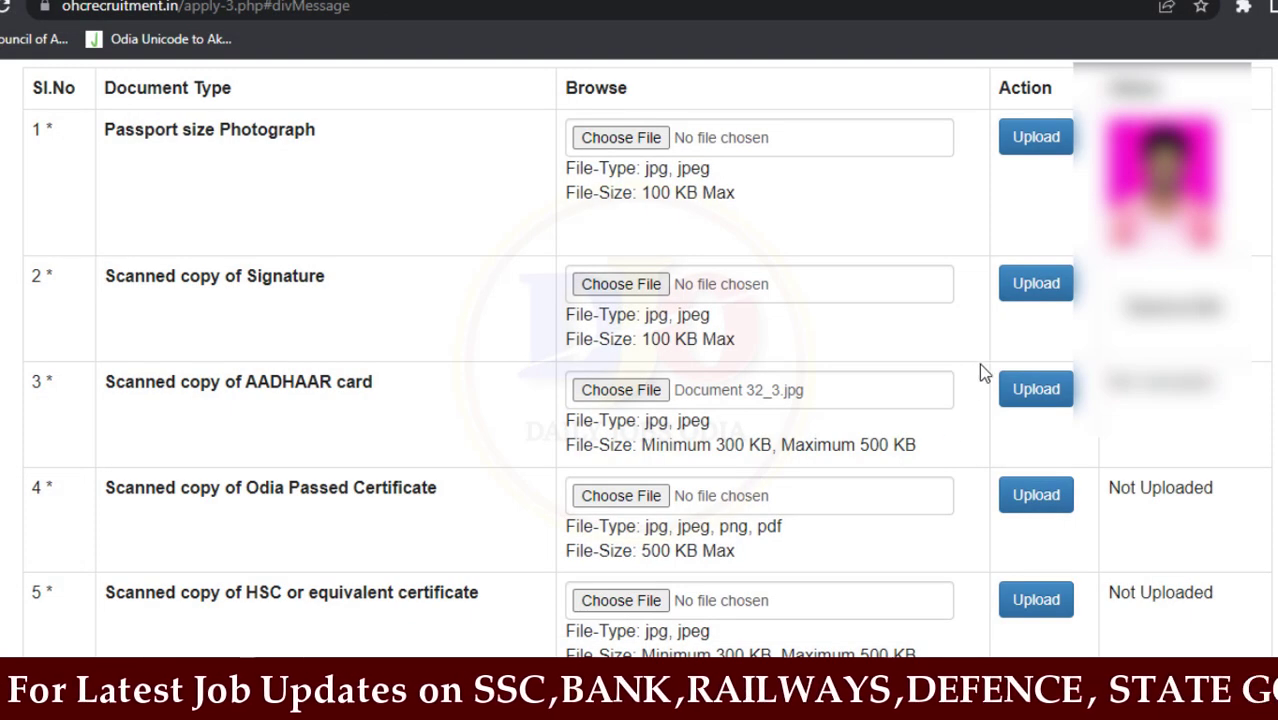
mouse_move(980, 372)
mouse_down()
mouse_move(1058, 366)
mouse_move(1070, 405)
mouse_up()
key(Escape)
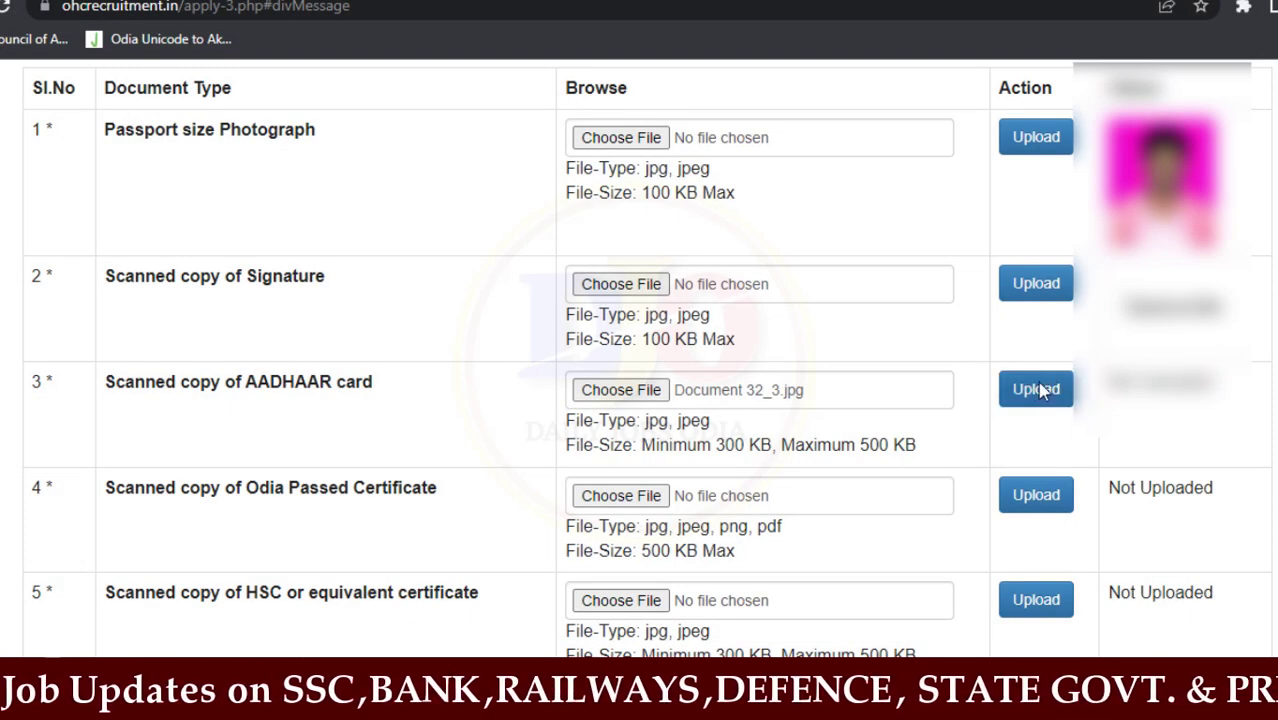
click(1036, 390)
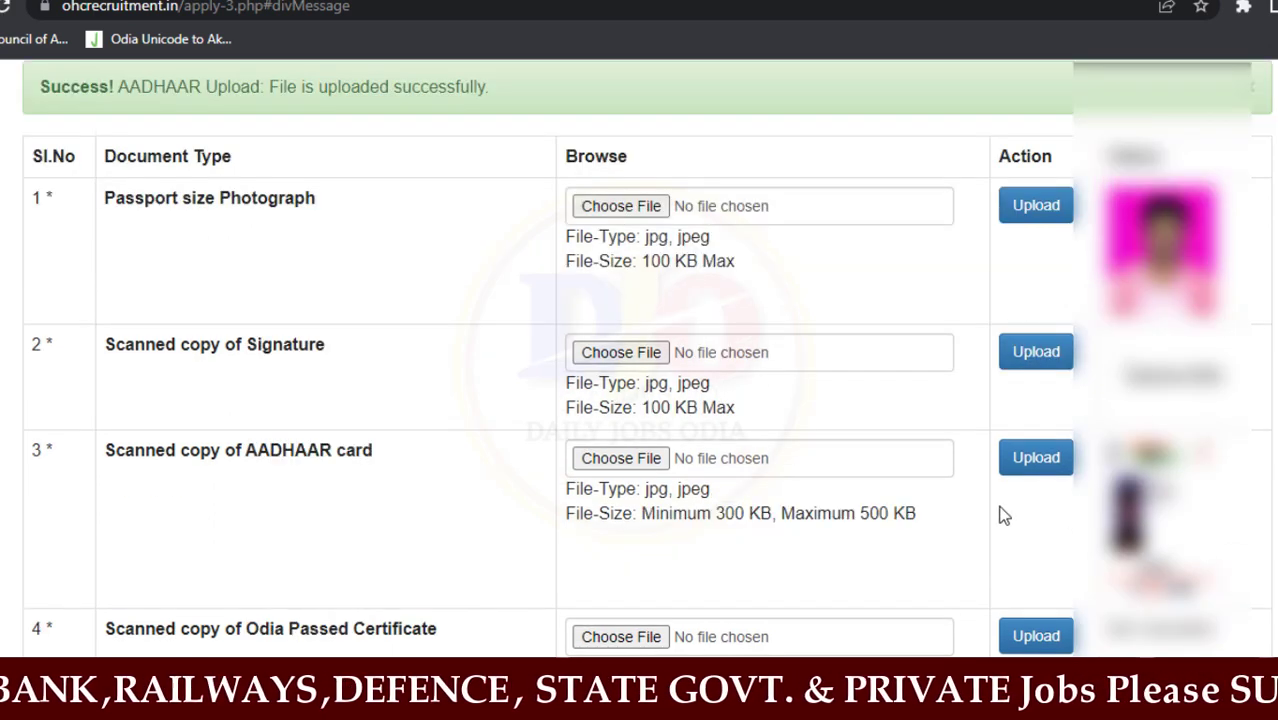
Upload Tenth cert.jpg as the scanned copy of the Odia Passed Certificate.
scroll(1001, 513, down, 3)
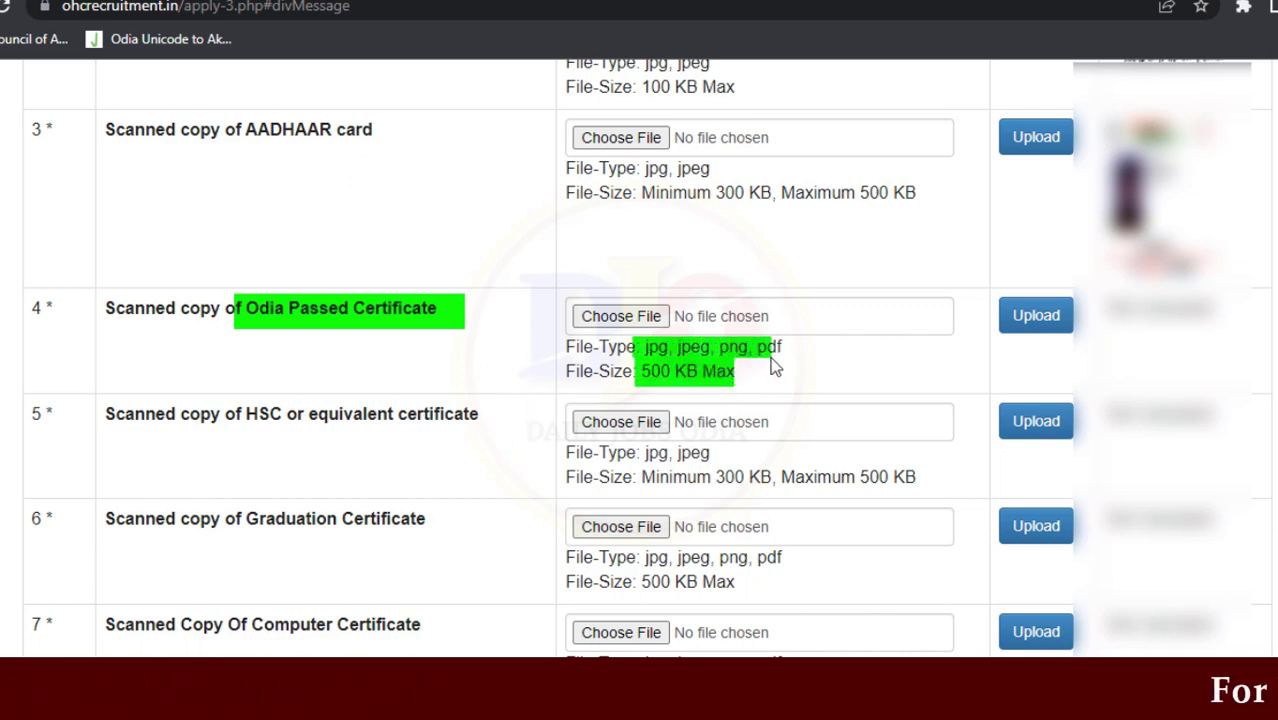
click(621, 316)
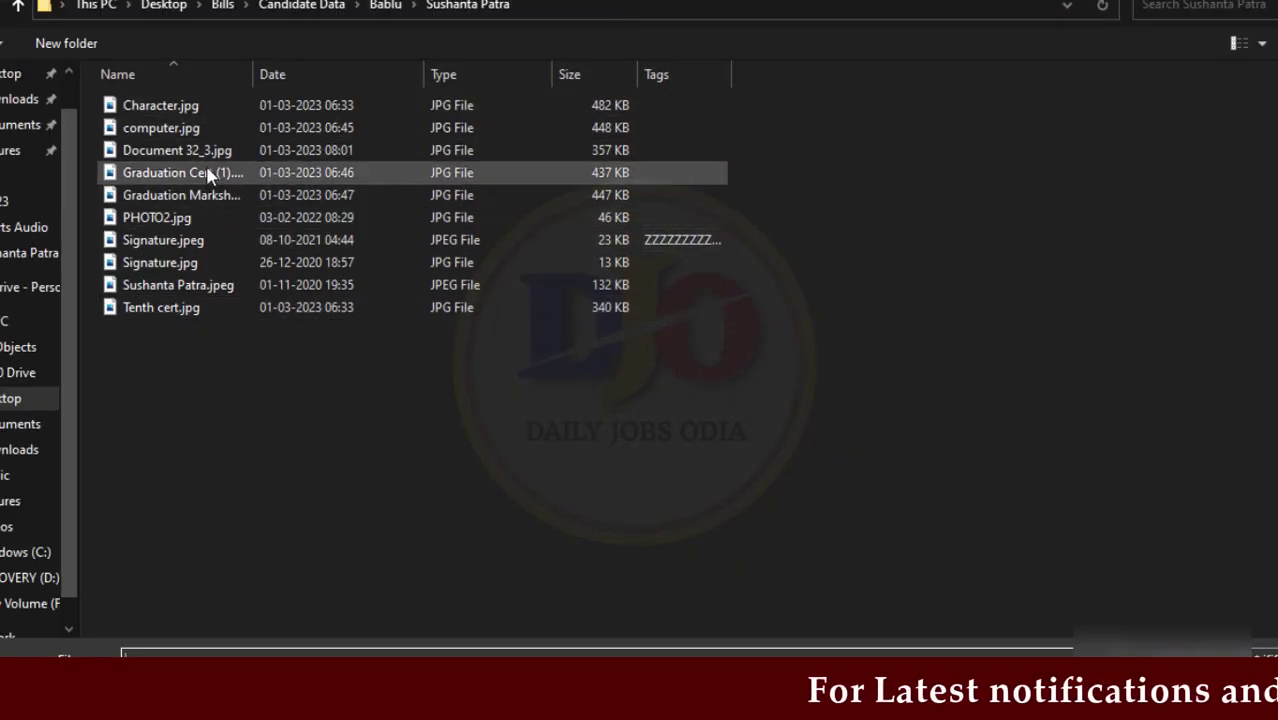
double_click(180, 308)
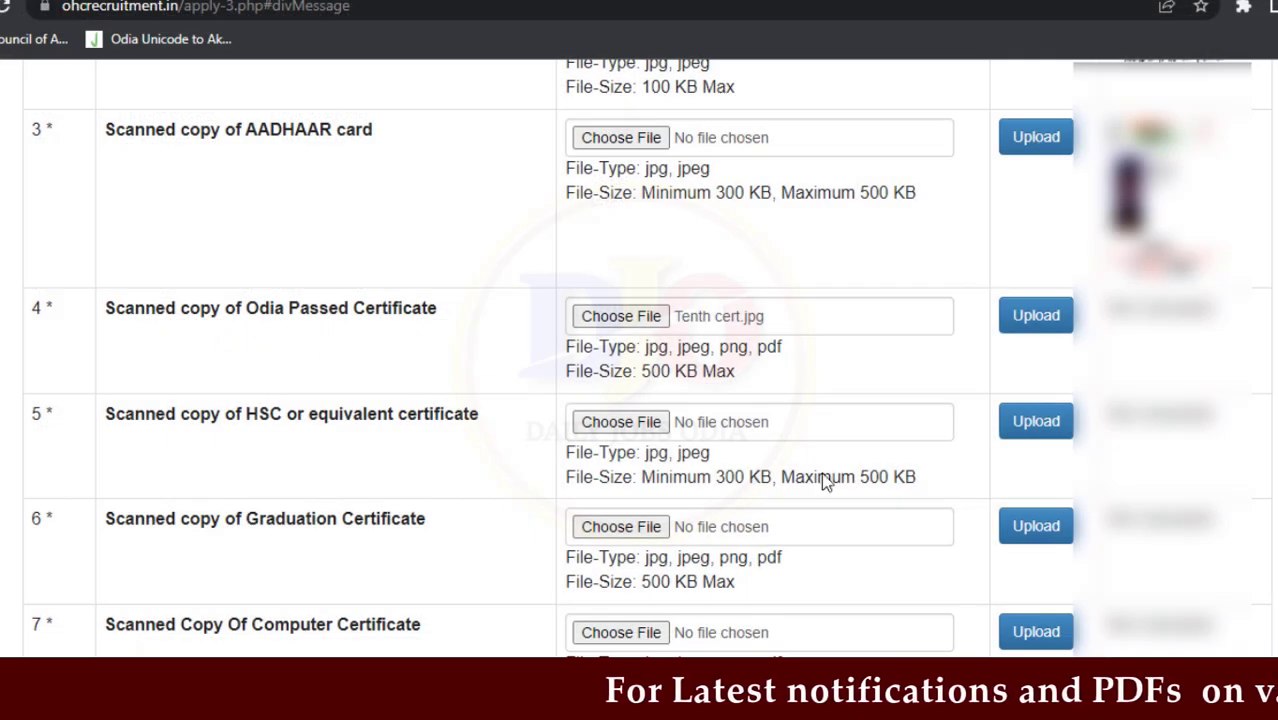
click(1036, 316)
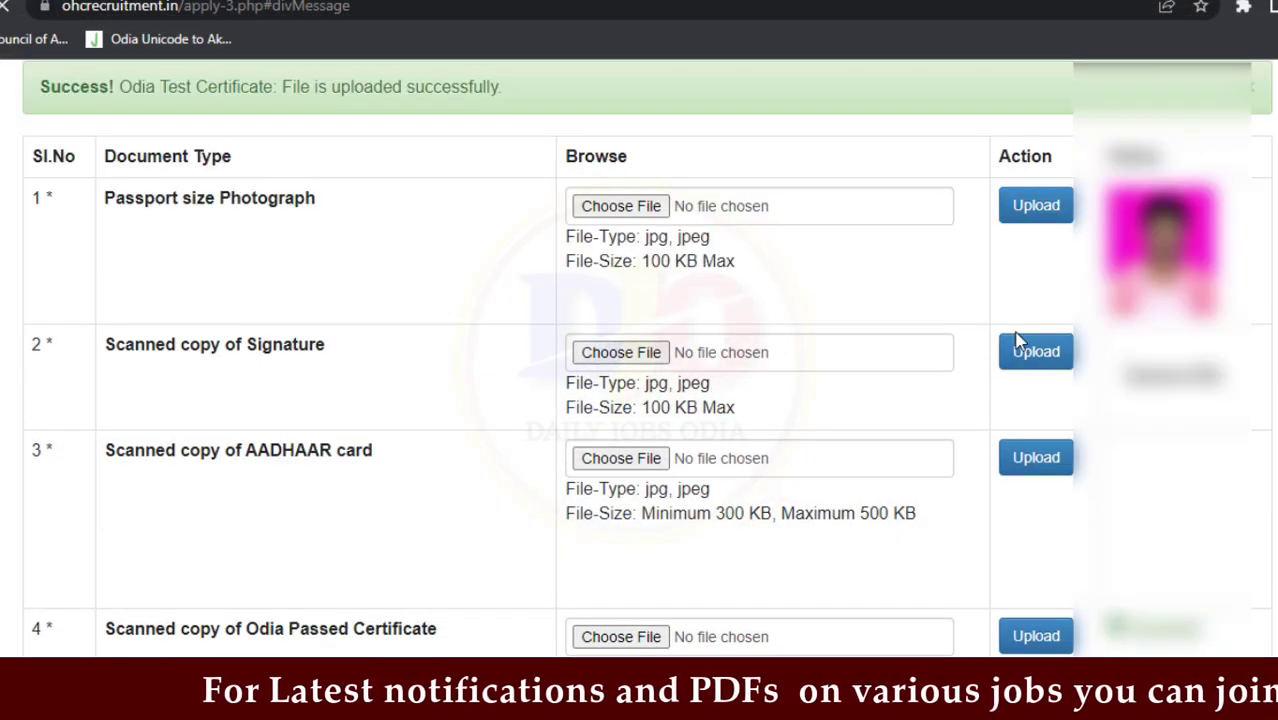
Upload Tenth cert.jpg as the scanned copy of the HSC or equivalent certificate.
scroll(836, 428, down, 3)
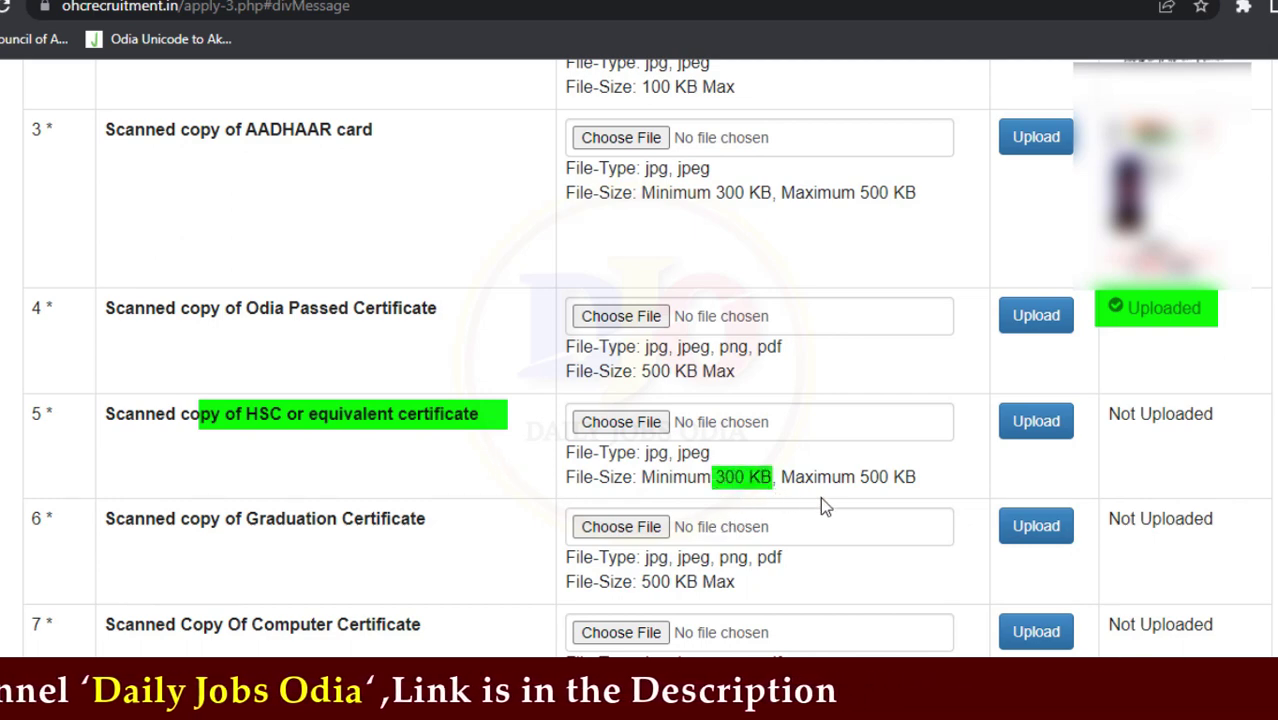
drag(859, 466, 913, 491)
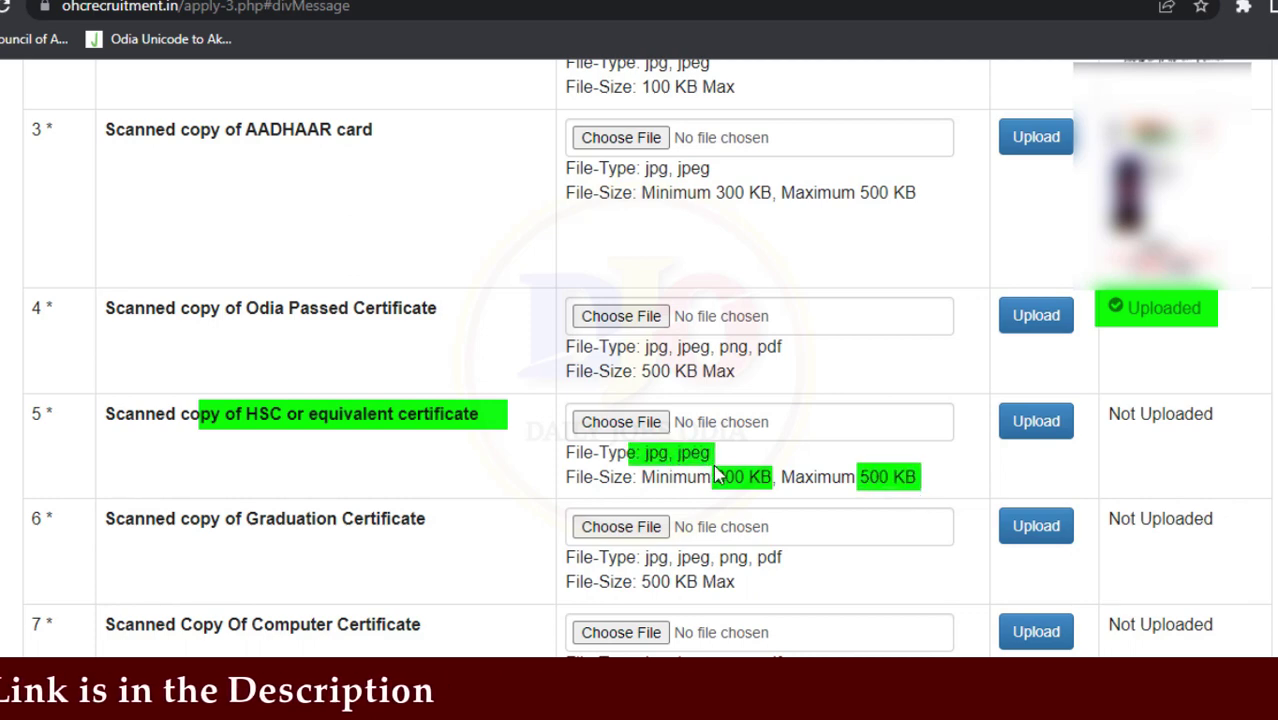
click(625, 425)
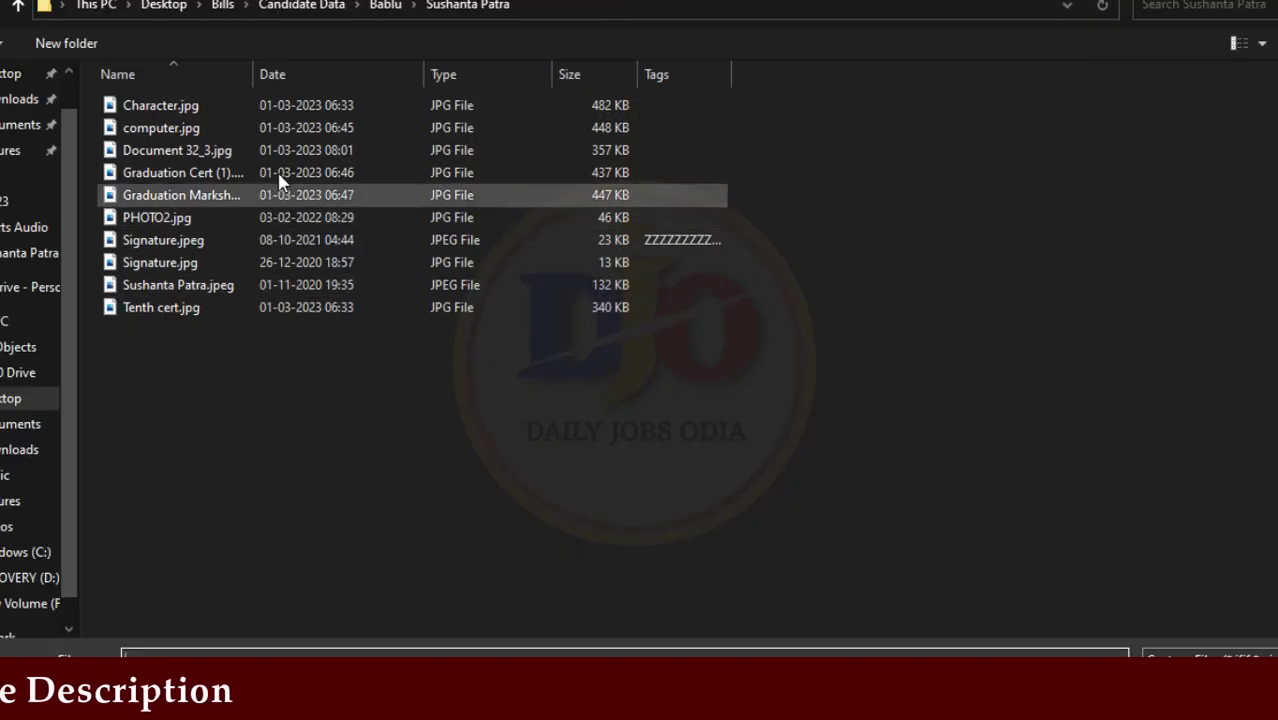
double_click(170, 310)
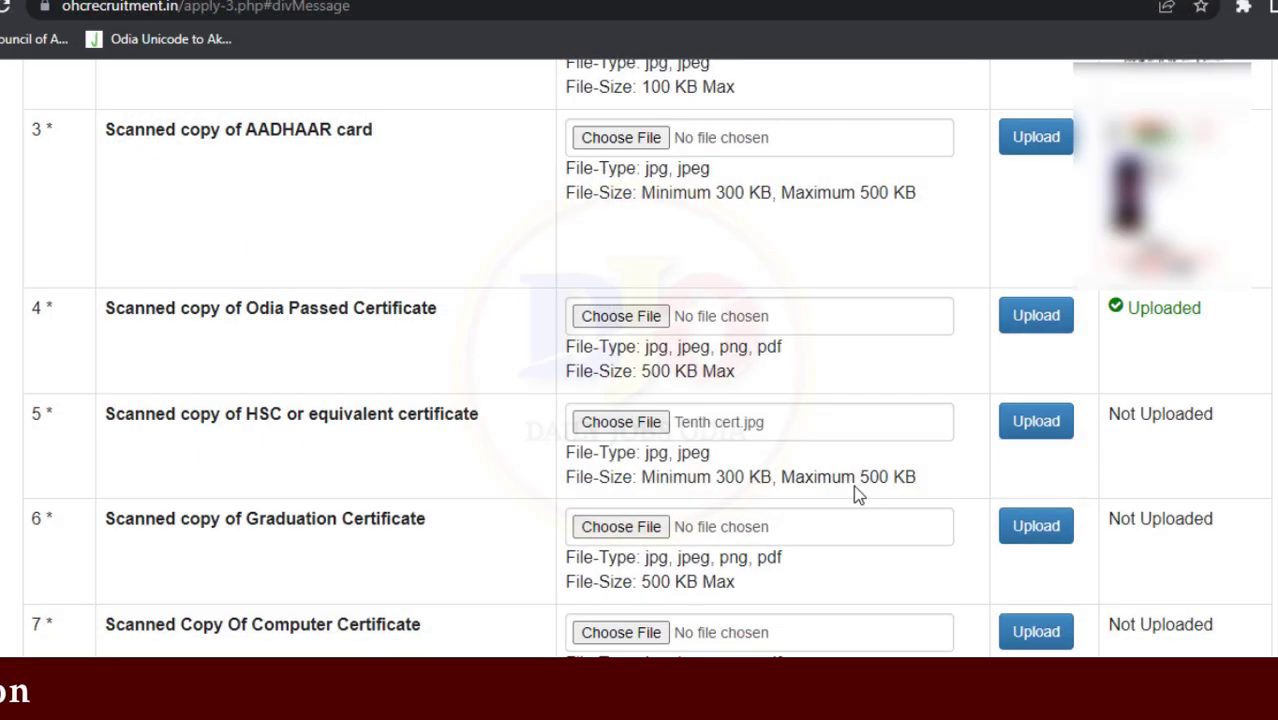
click(1036, 421)
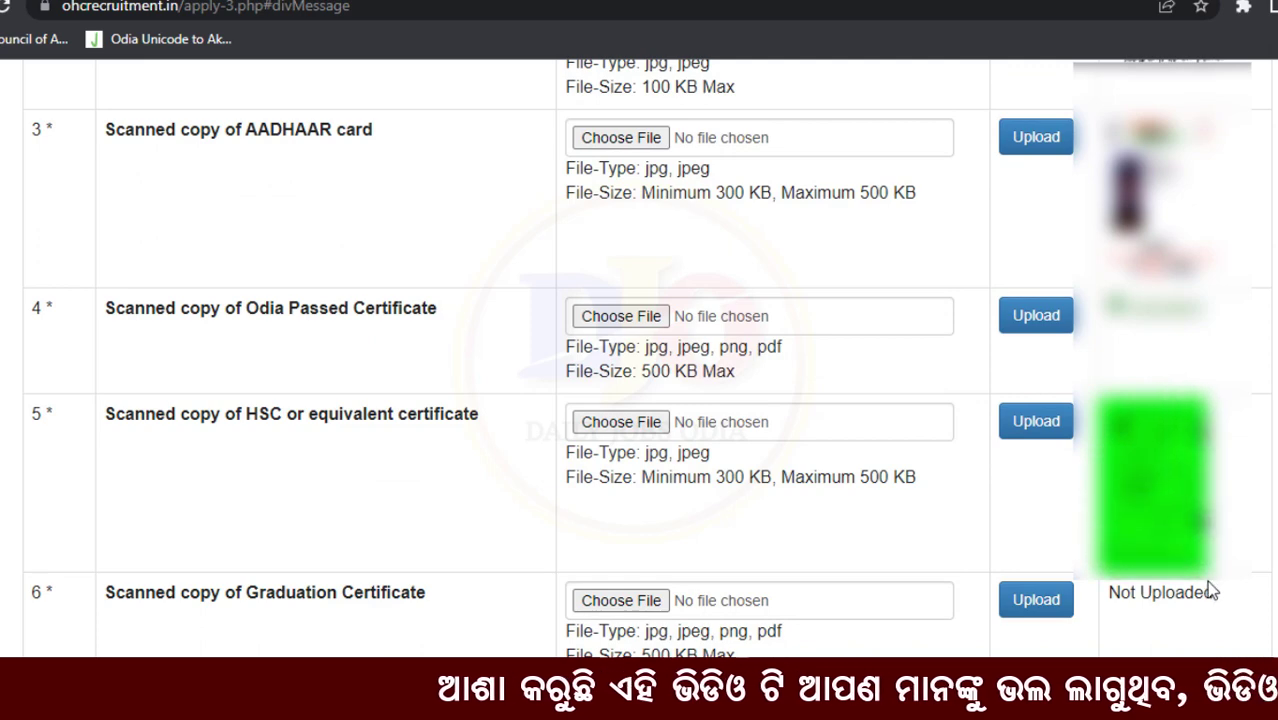
Upload Graduation Cert (1).jpg as the scanned copy of the Graduation Certificate.
scroll(727, 550, down, 3)
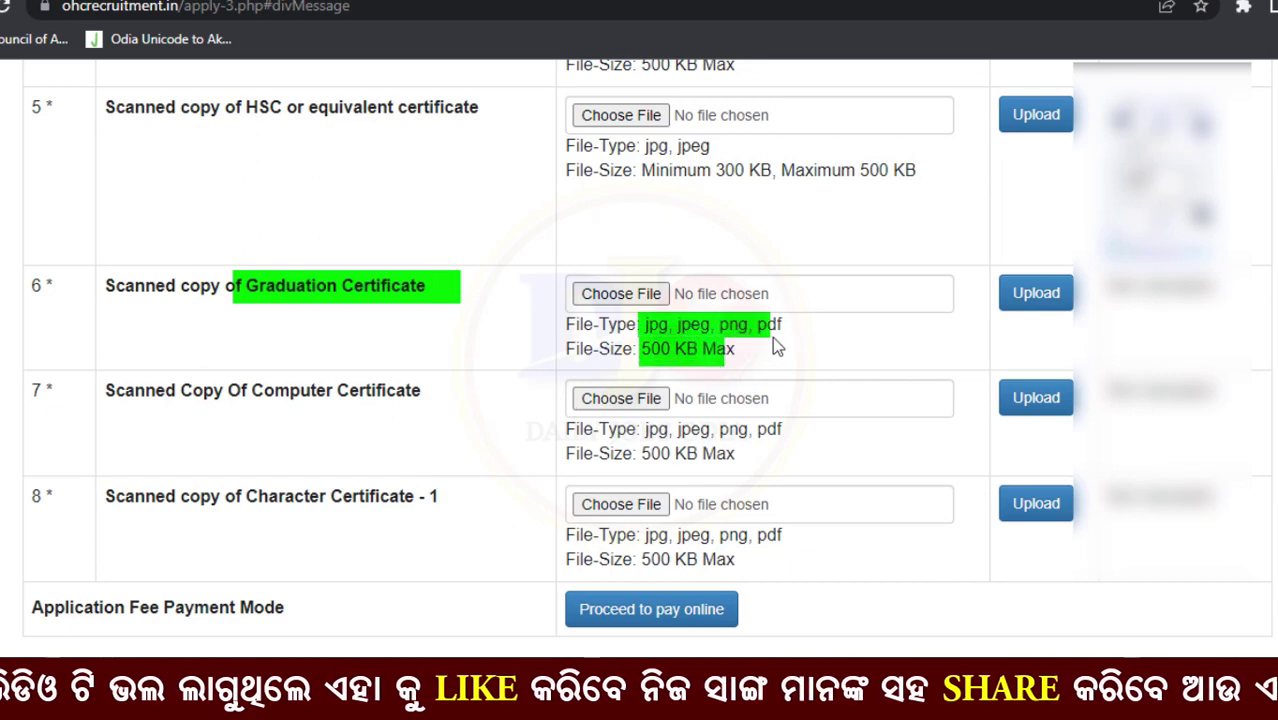
click(633, 294)
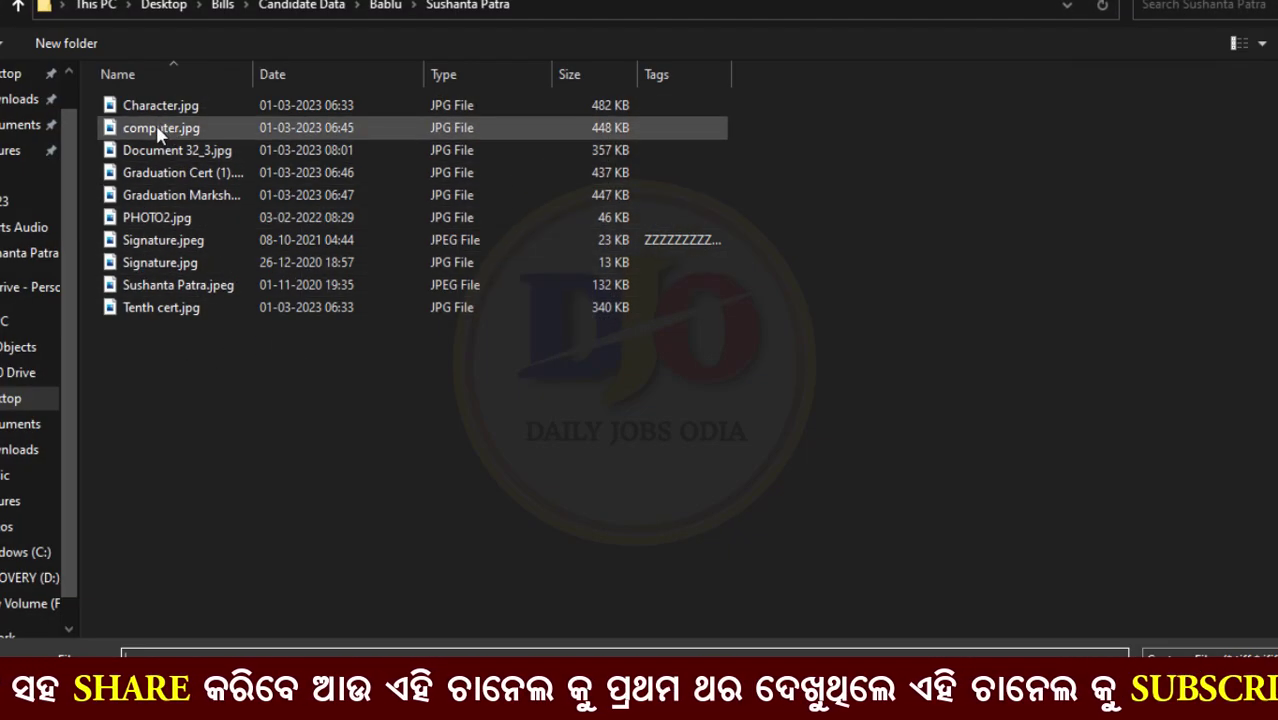
click(155, 175)
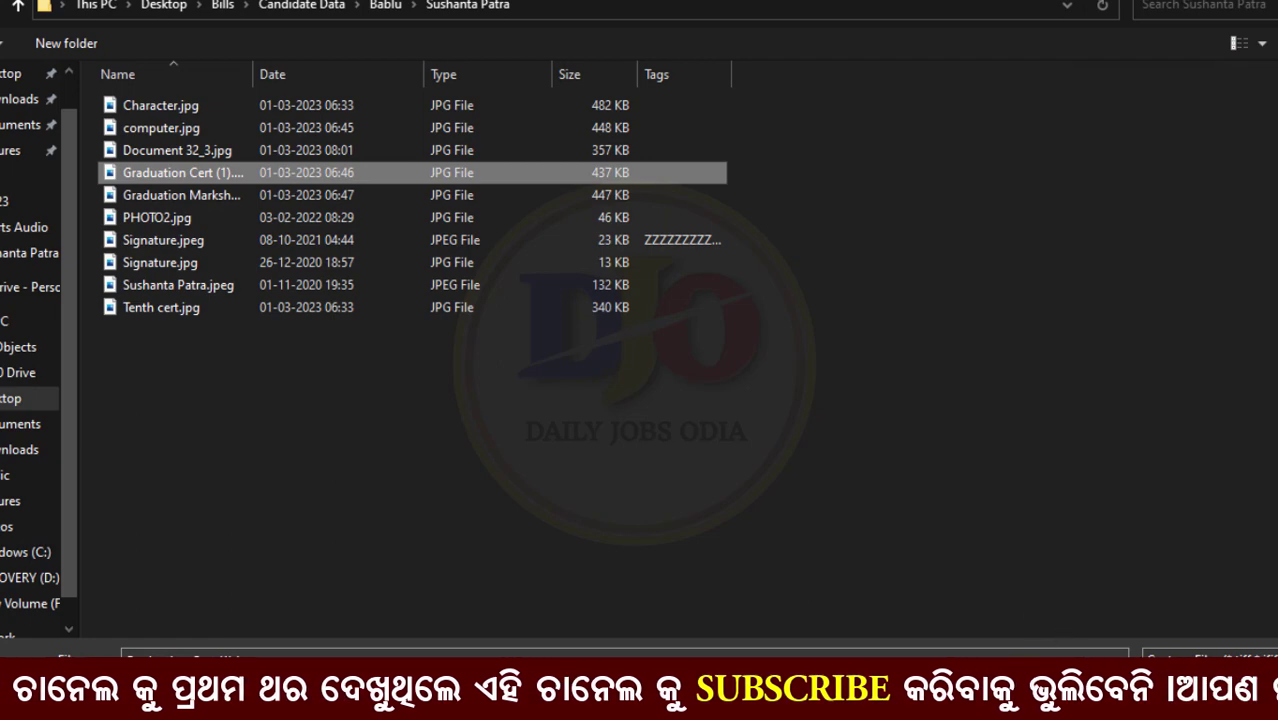
click(960, 690)
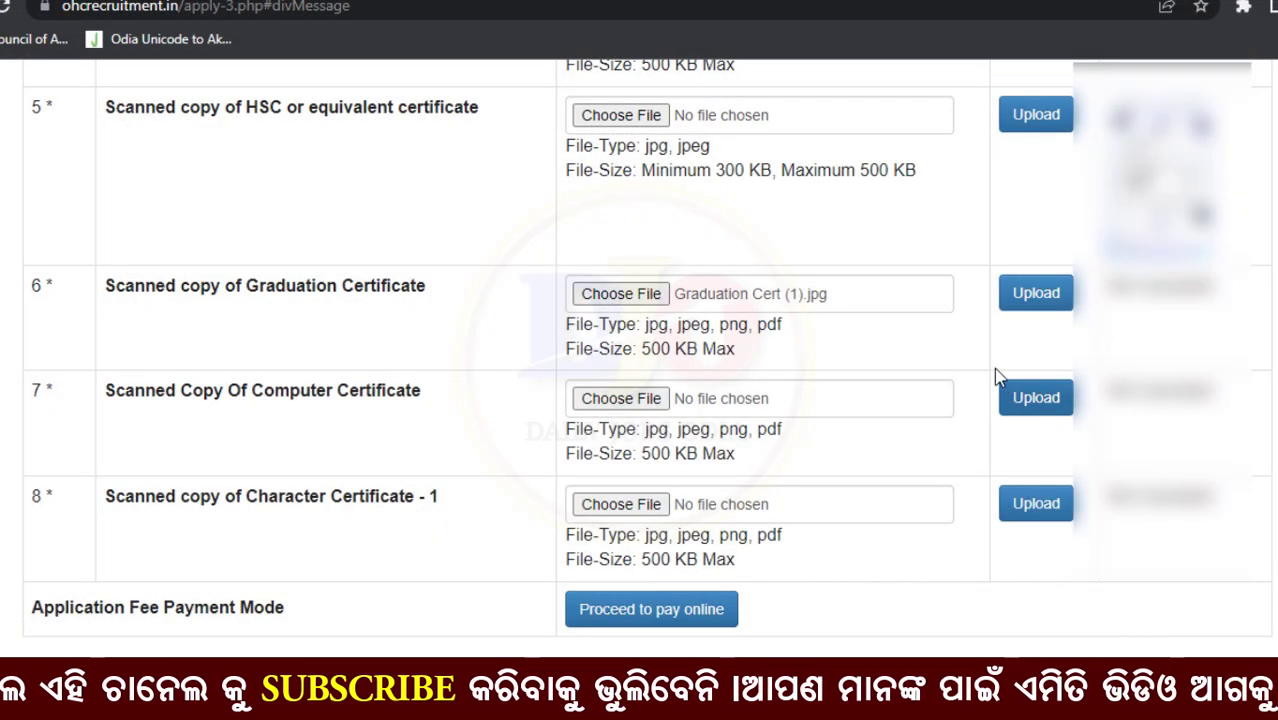
click(1038, 292)
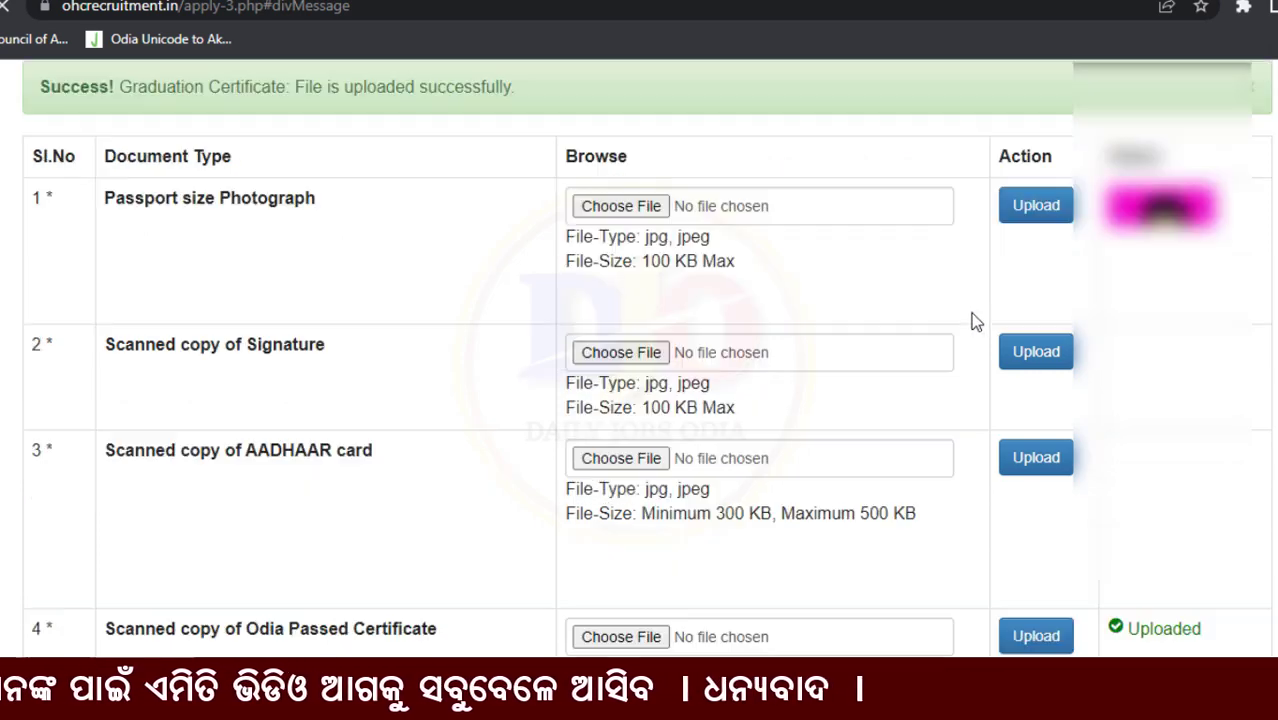
Upload computer.jpg as the scanned copy of the Computer Certificate.
scroll(970, 313, down, 3)
scroll(647, 349, down, 2)
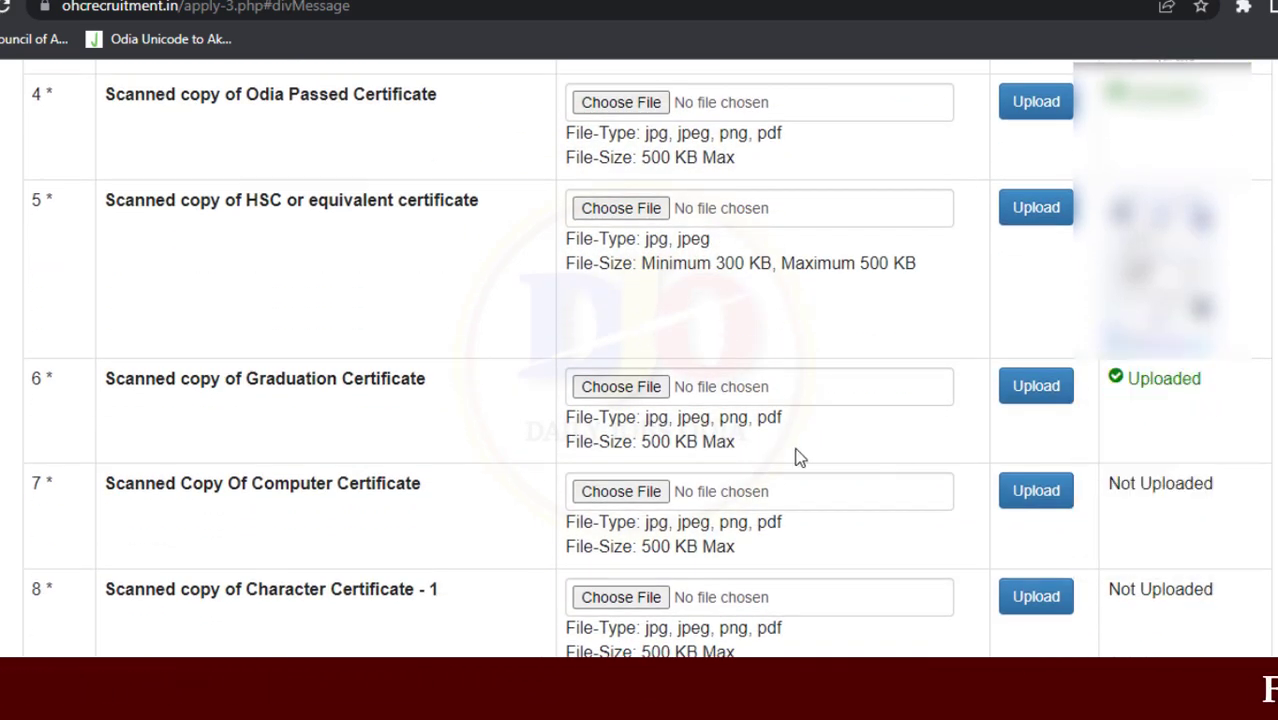
scroll(795, 458, down, 1)
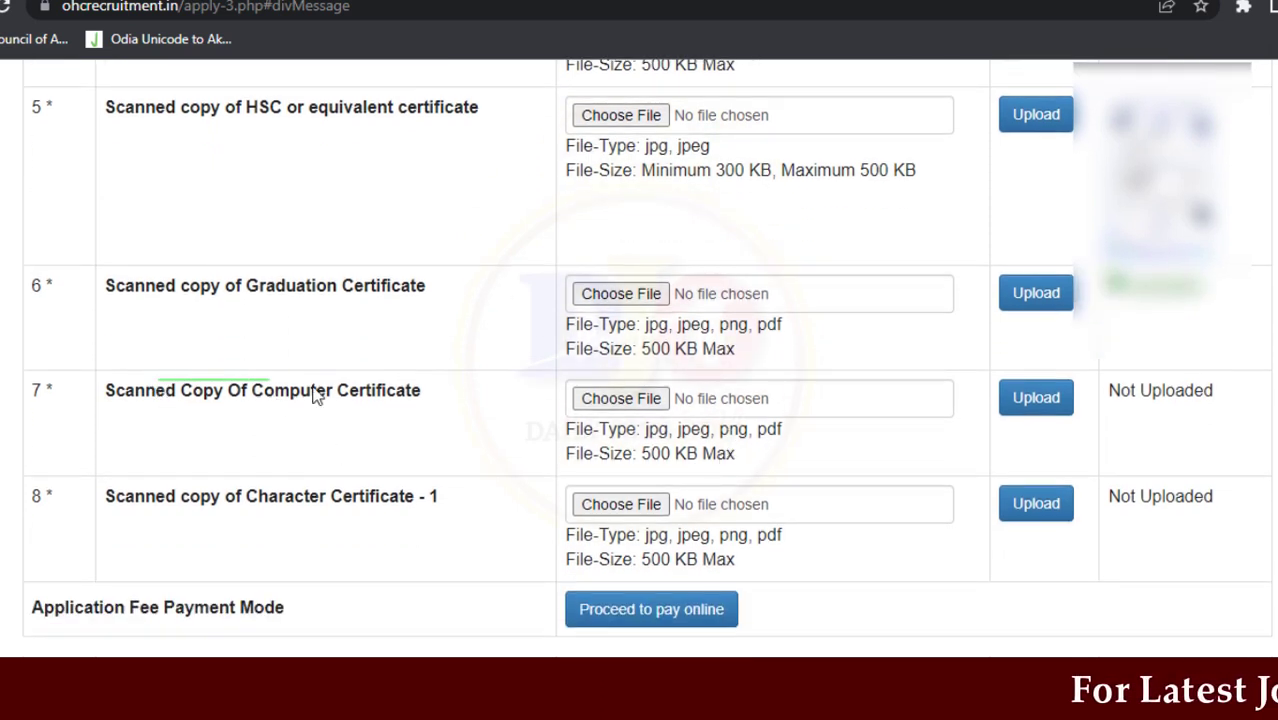
click(620, 400)
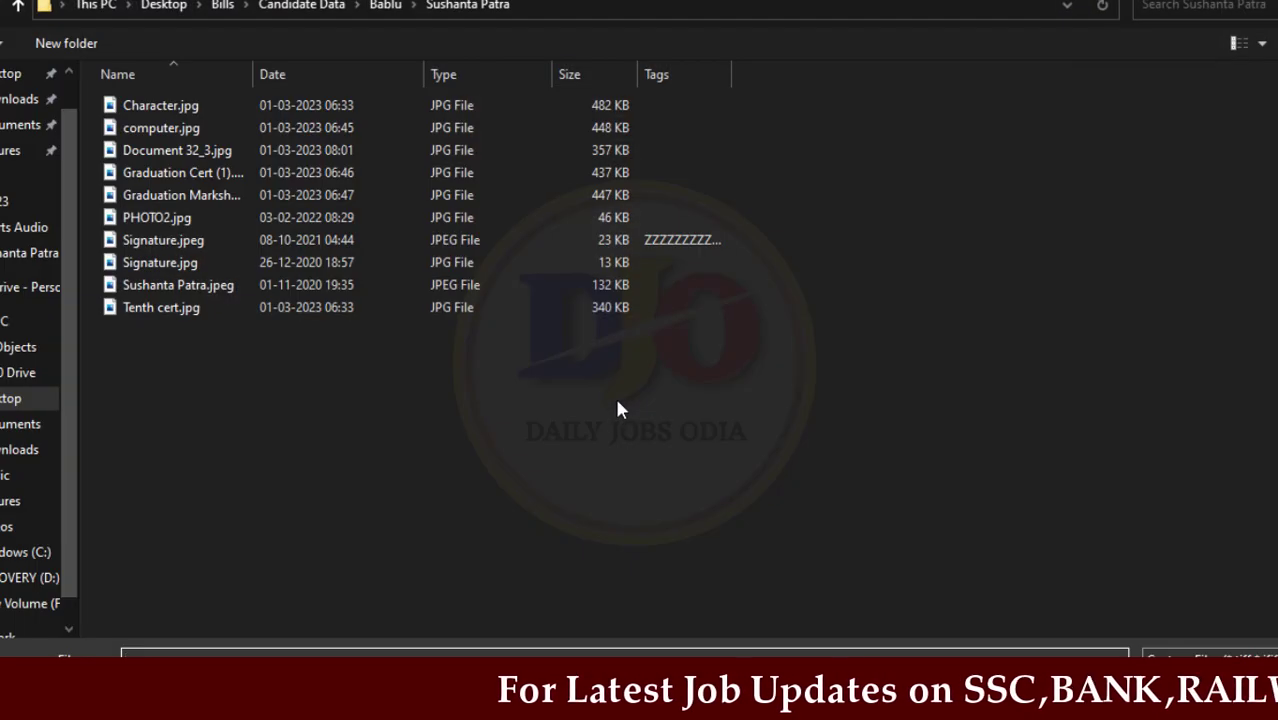
double_click(157, 130)
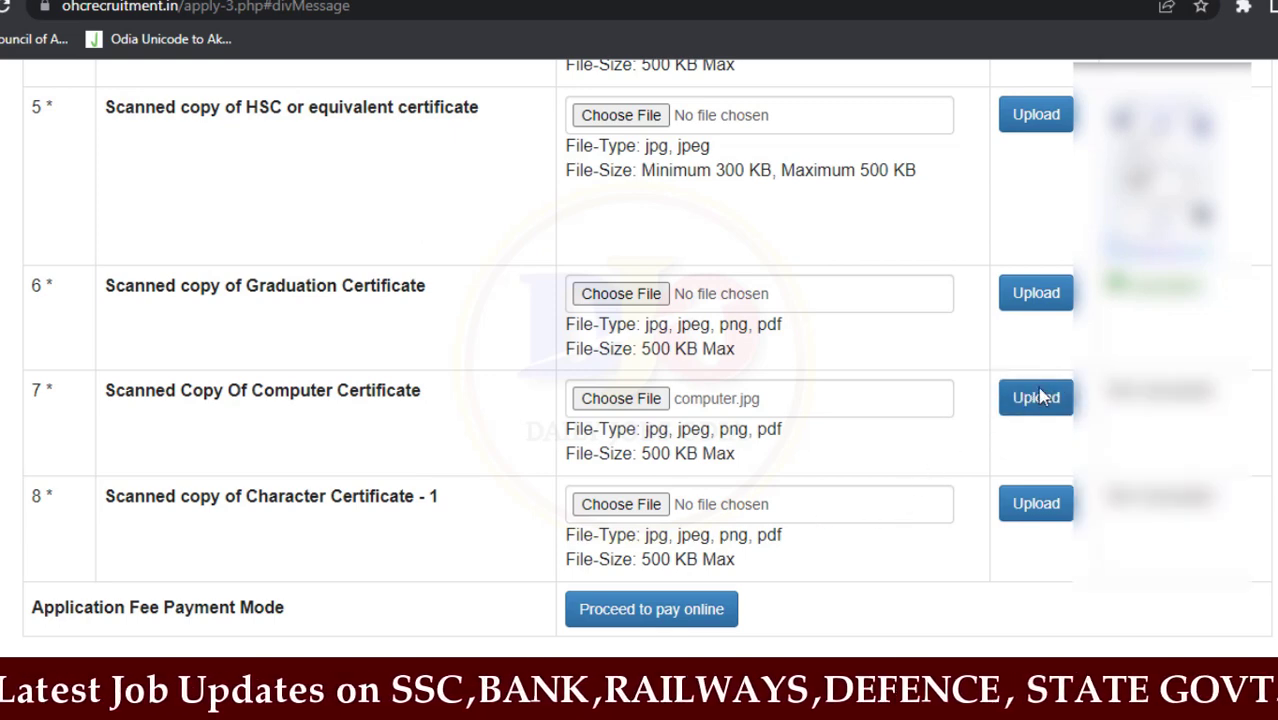
click(1040, 397)
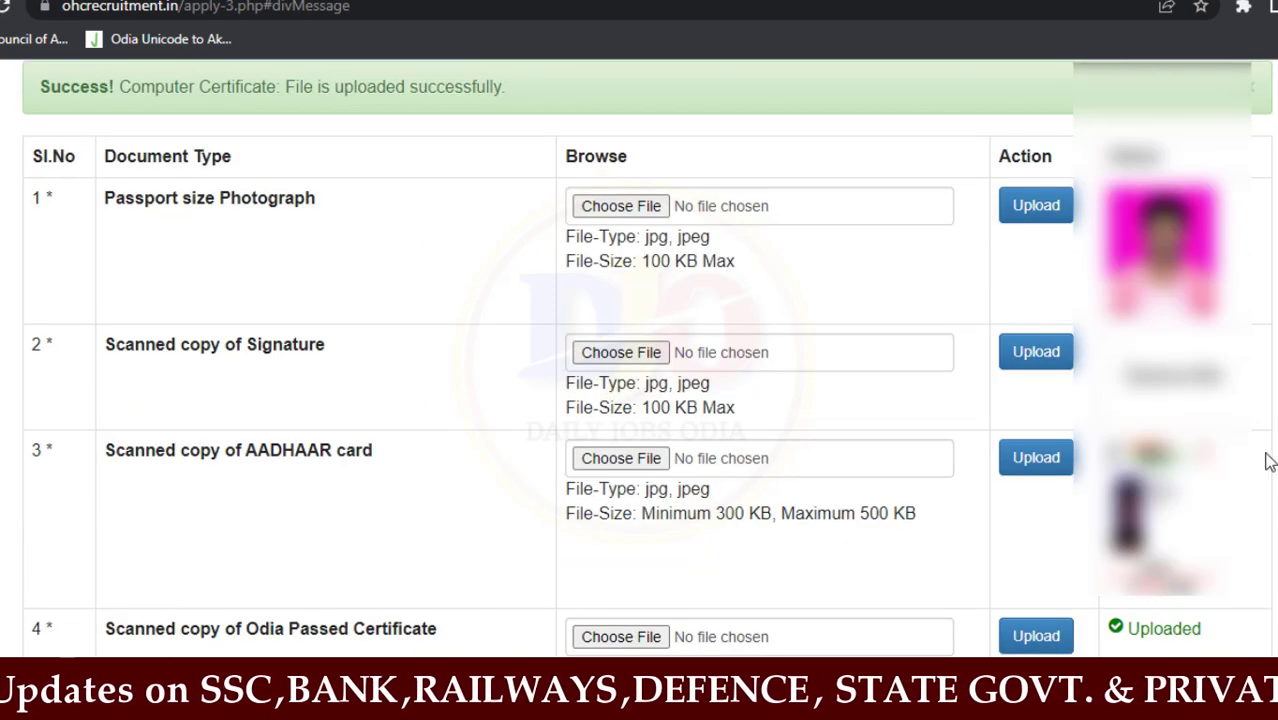
Upload Character.jpg as the scanned copy of Character Certificate - 1.
scroll(1215, 415, down, 6)
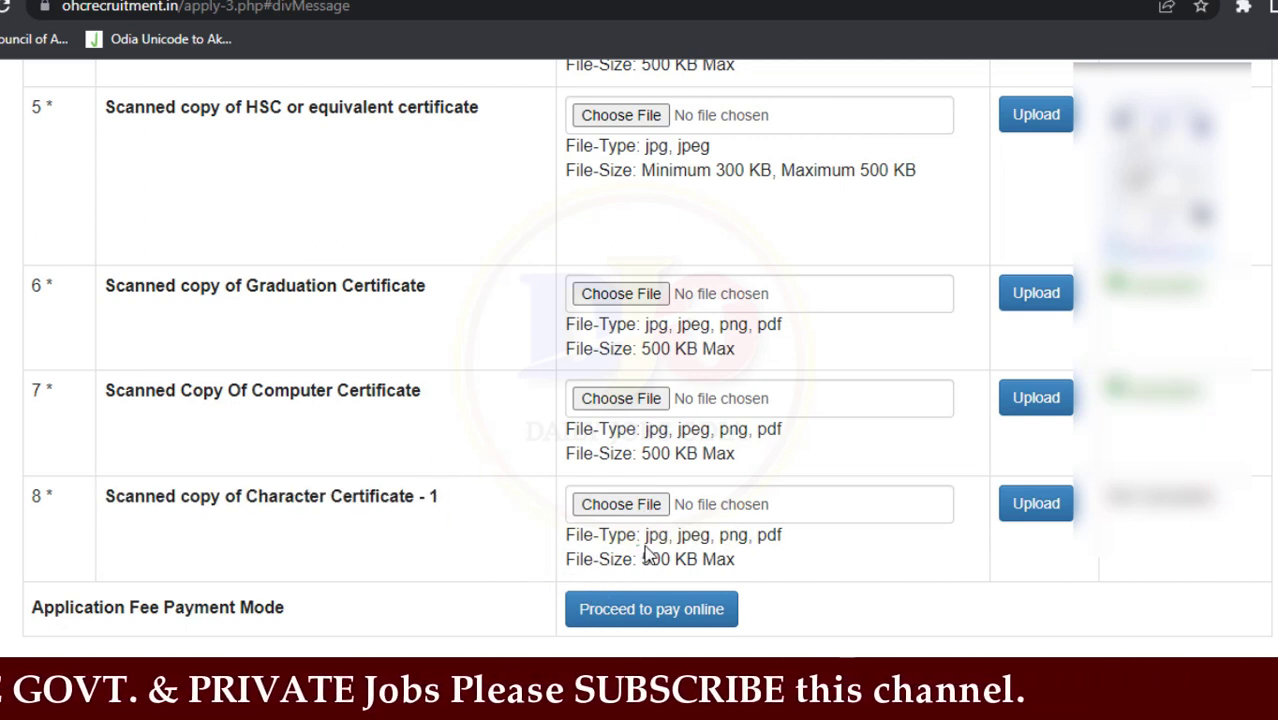
drag(624, 530, 786, 563)
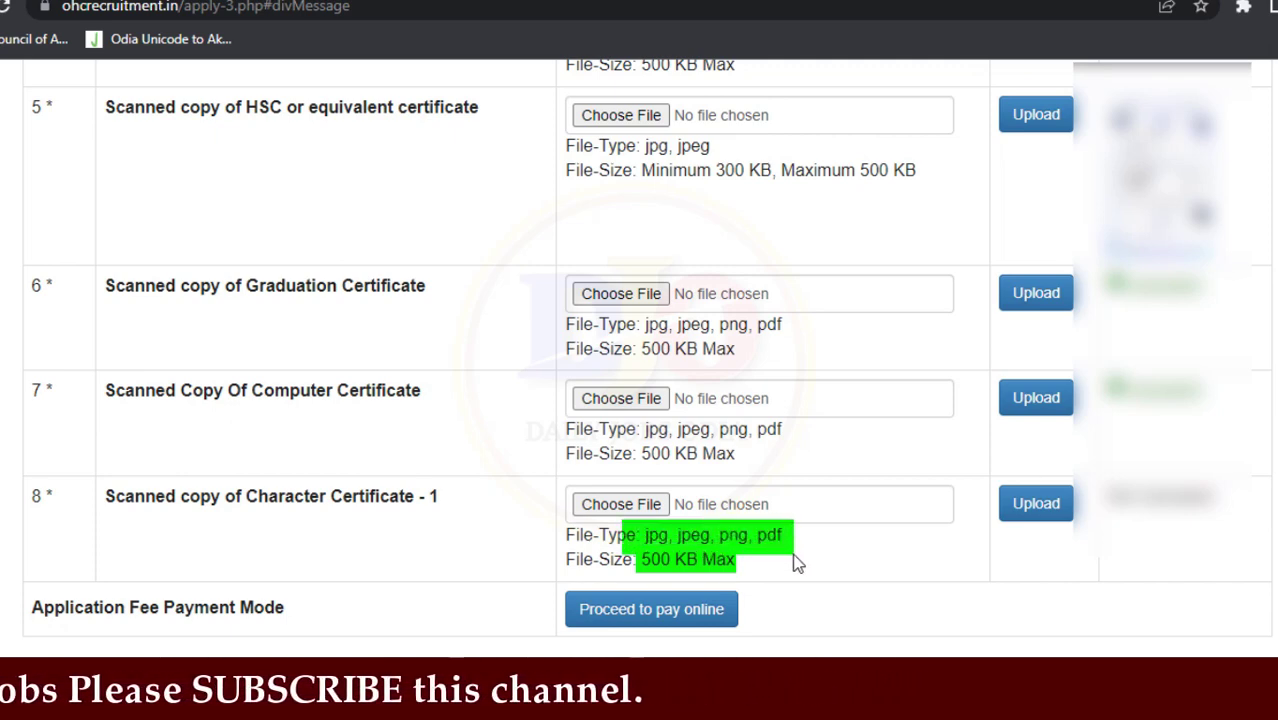
click(636, 510)
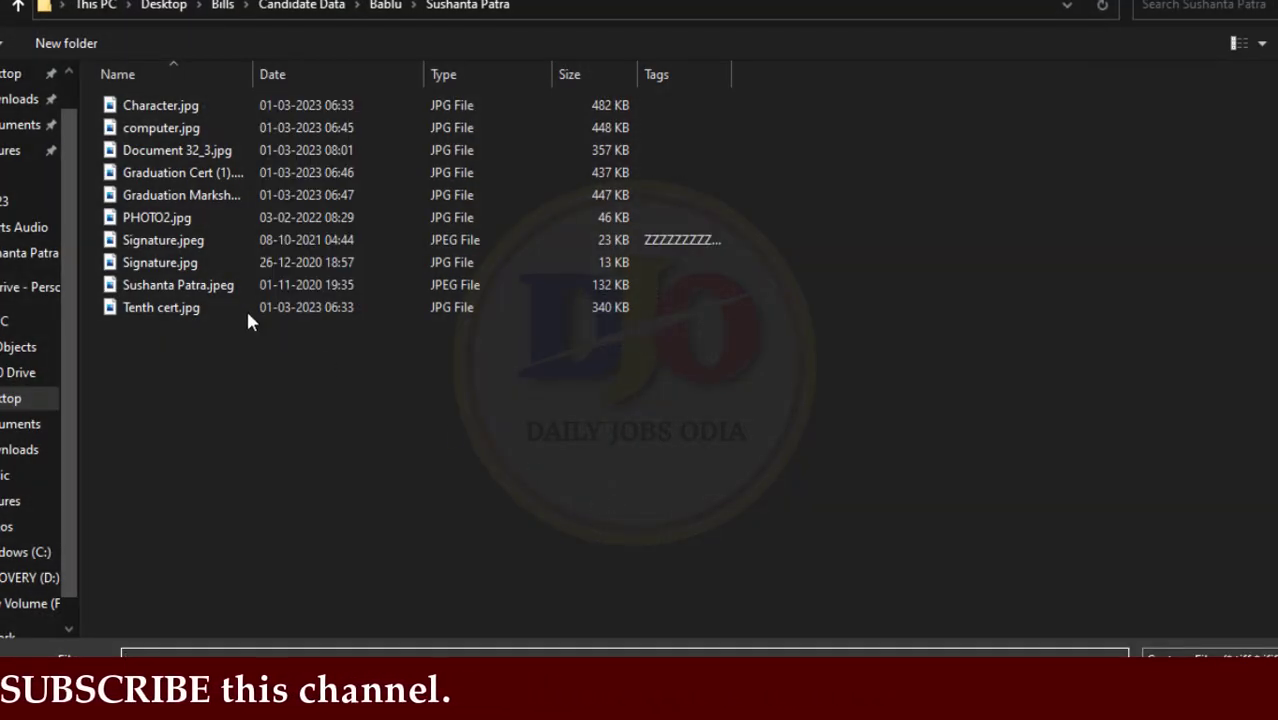
click(205, 105)
double_click(203, 105)
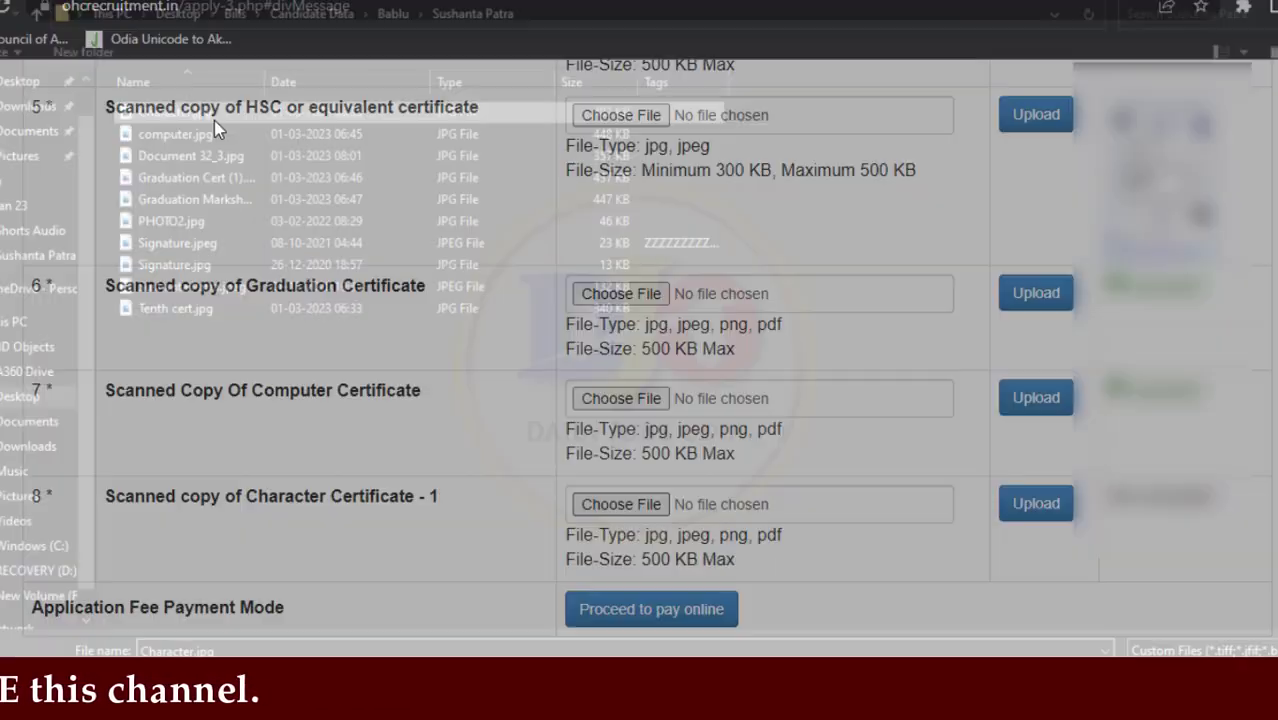
click(1032, 508)
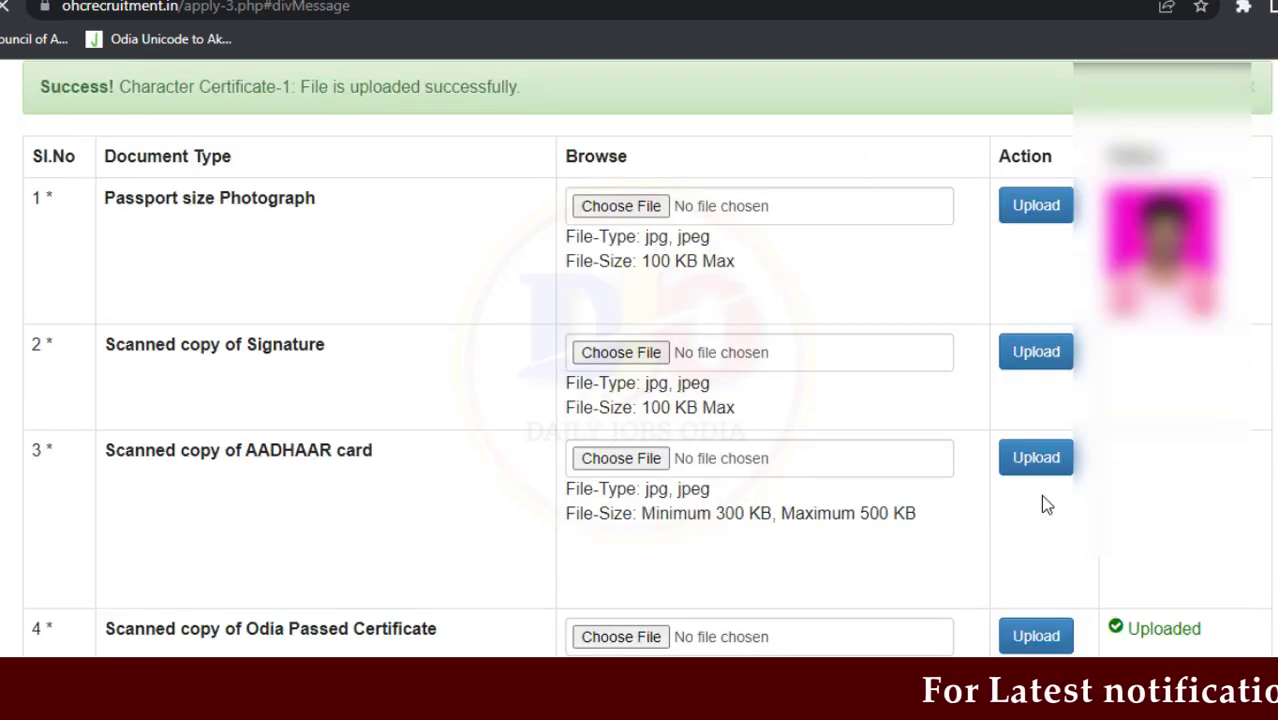
Submit the uploaded documents and proceed to the online payment of the application fee.
scroll(1266, 553, down, 3)
scroll(1268, 557, down, 3)
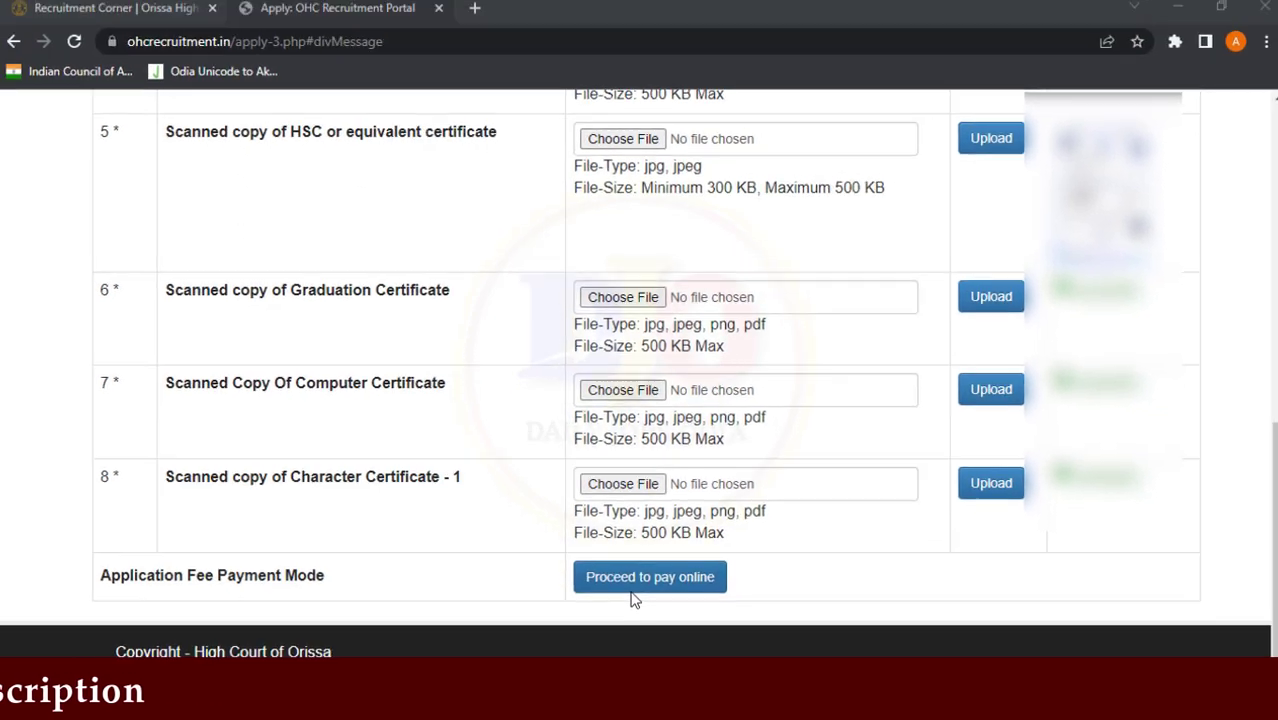
click(650, 579)
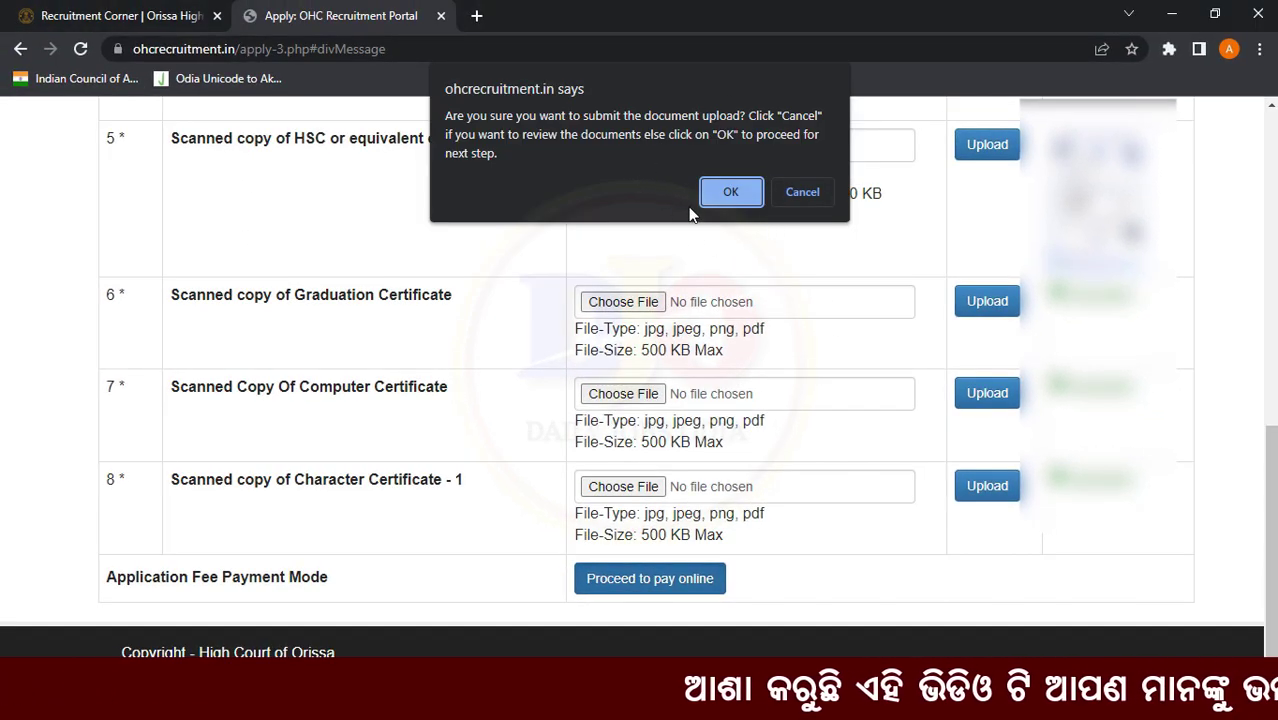
click(731, 192)
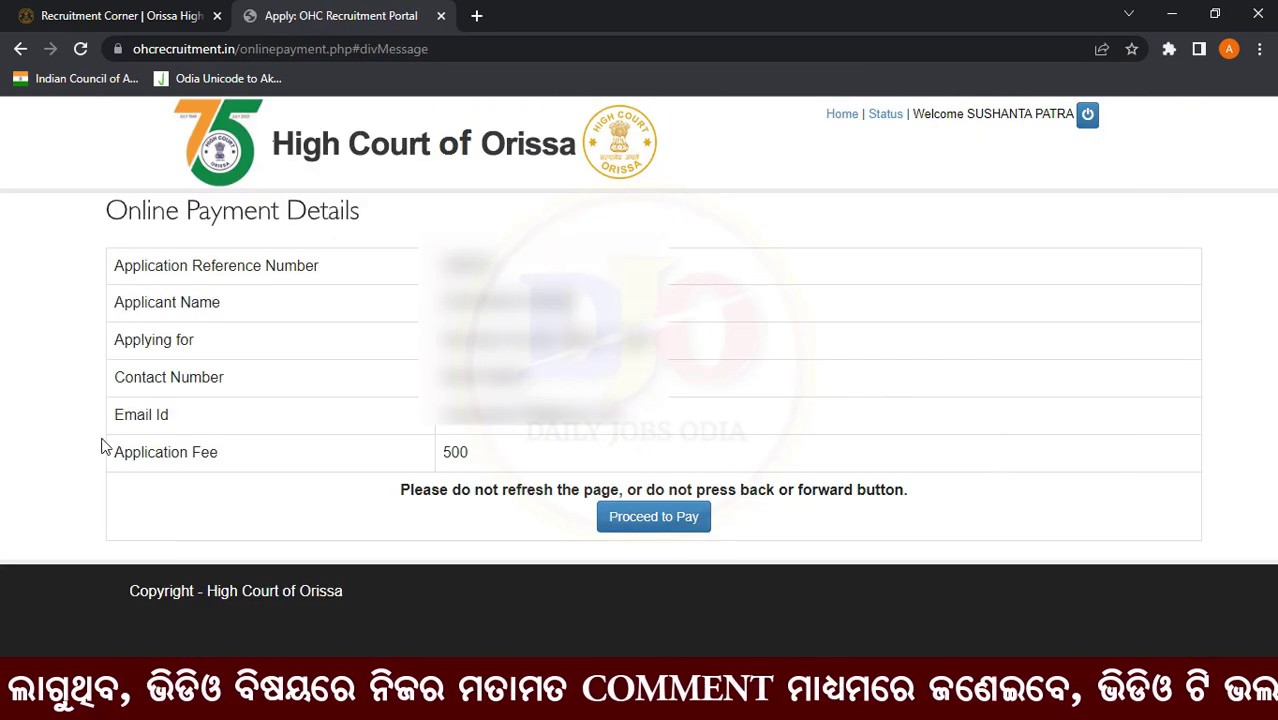
Proceed from the online payment details to the payment gateway for the application fee.
drag(101, 446, 500, 478)
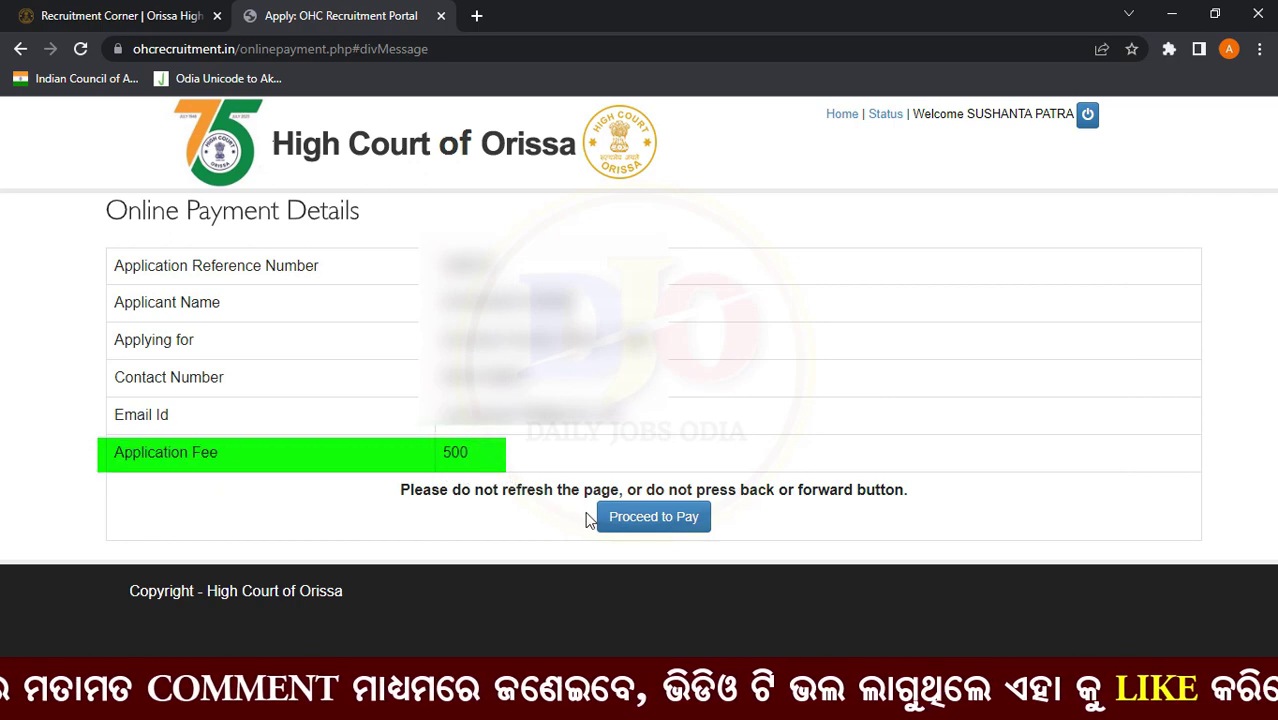
drag(591, 503, 709, 537)
key(Escape)
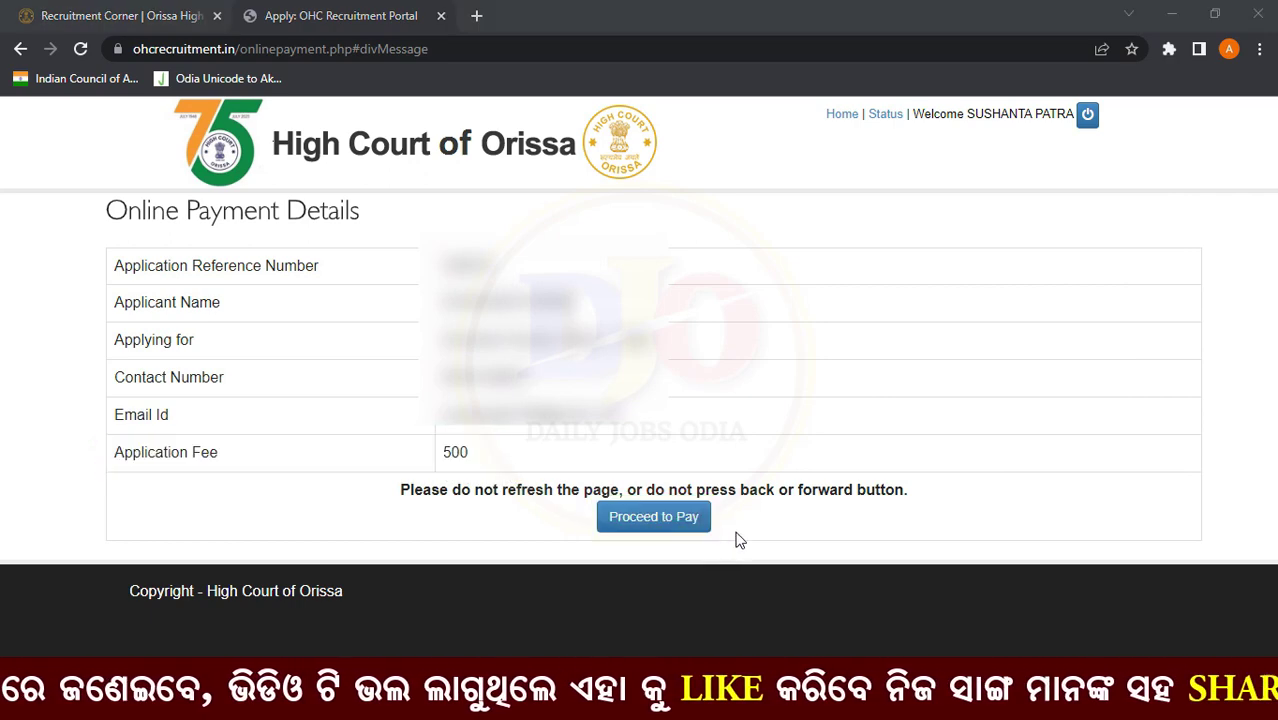
click(655, 517)
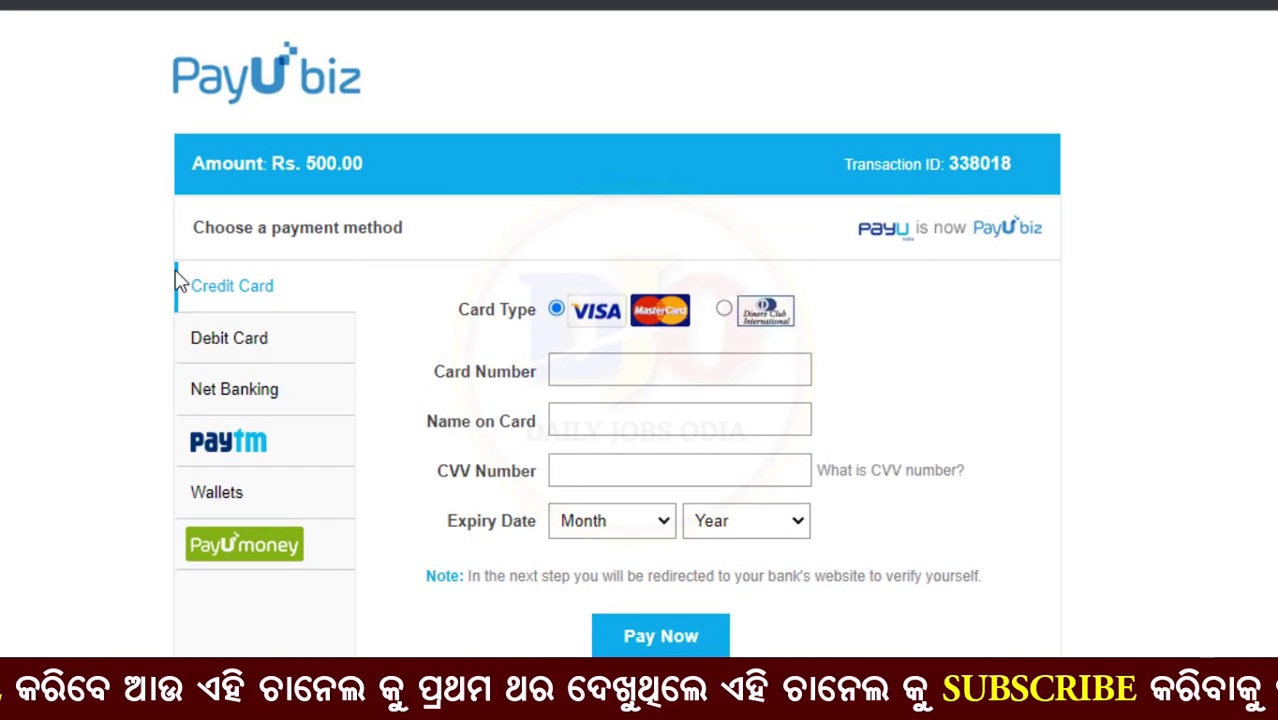
drag(176, 268, 270, 303)
drag(182, 321, 292, 352)
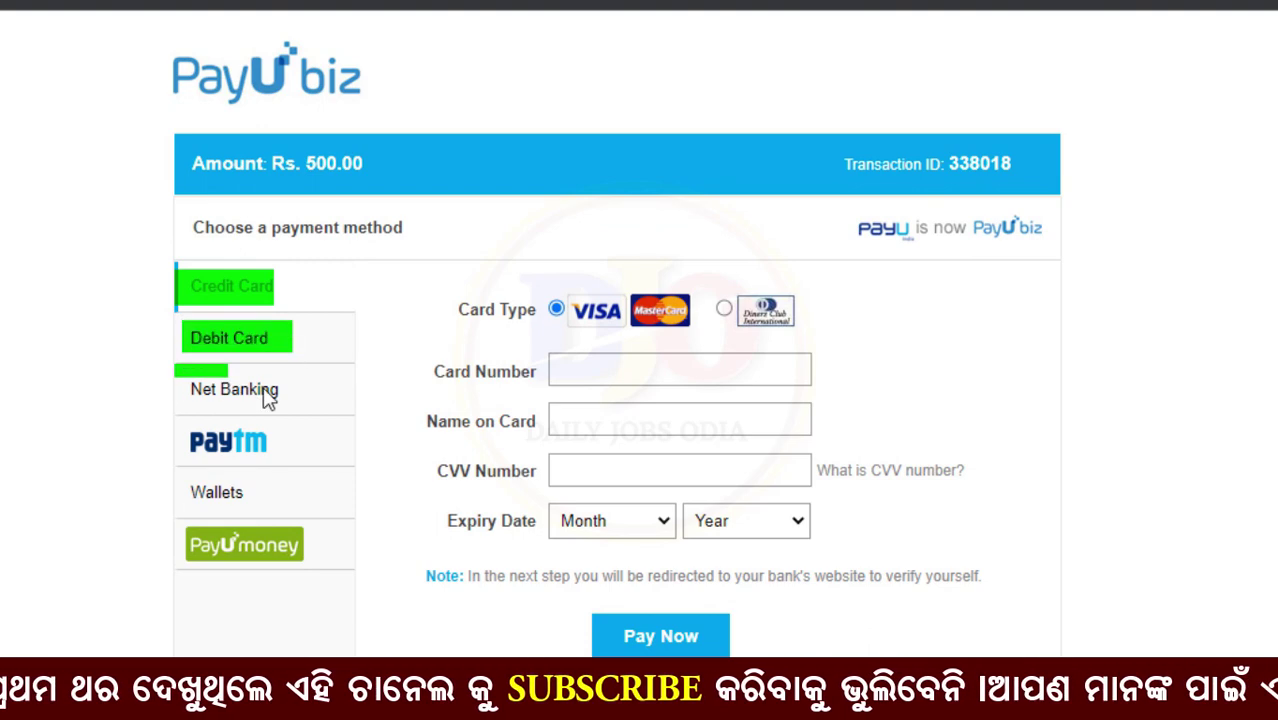
drag(267, 397, 293, 404)
drag(186, 416, 298, 470)
drag(174, 478, 259, 505)
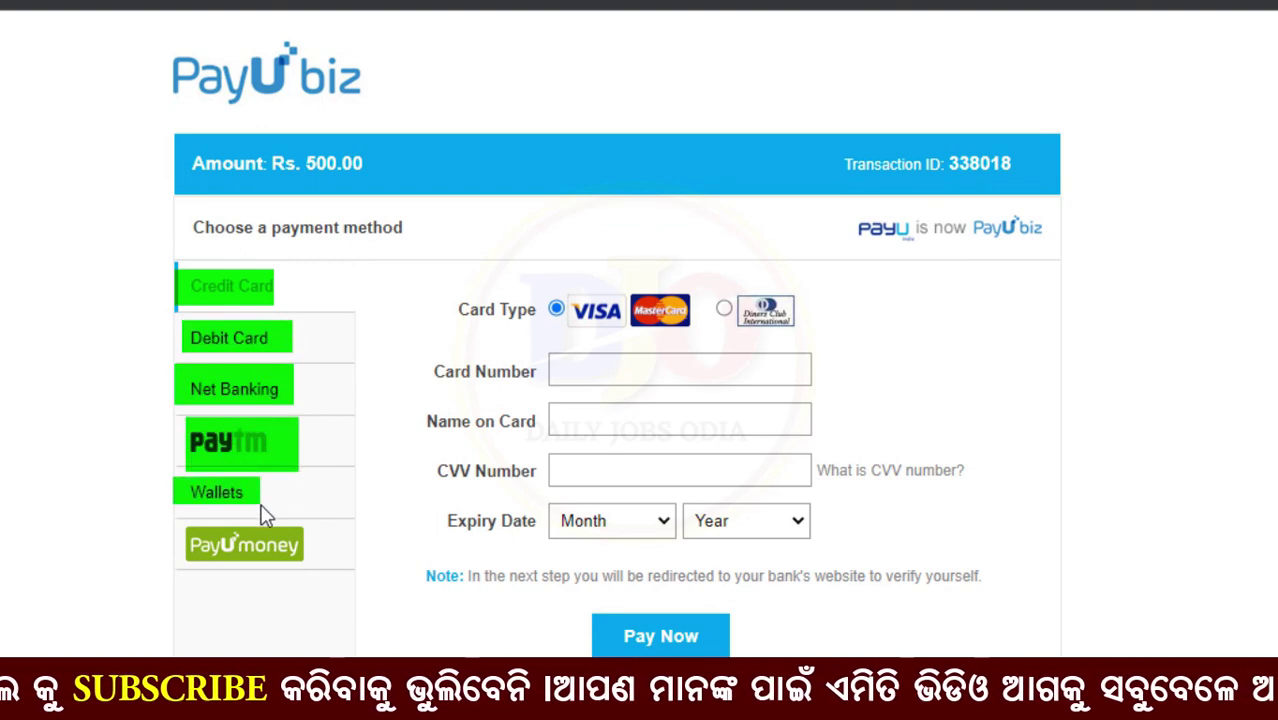
key(Escape)
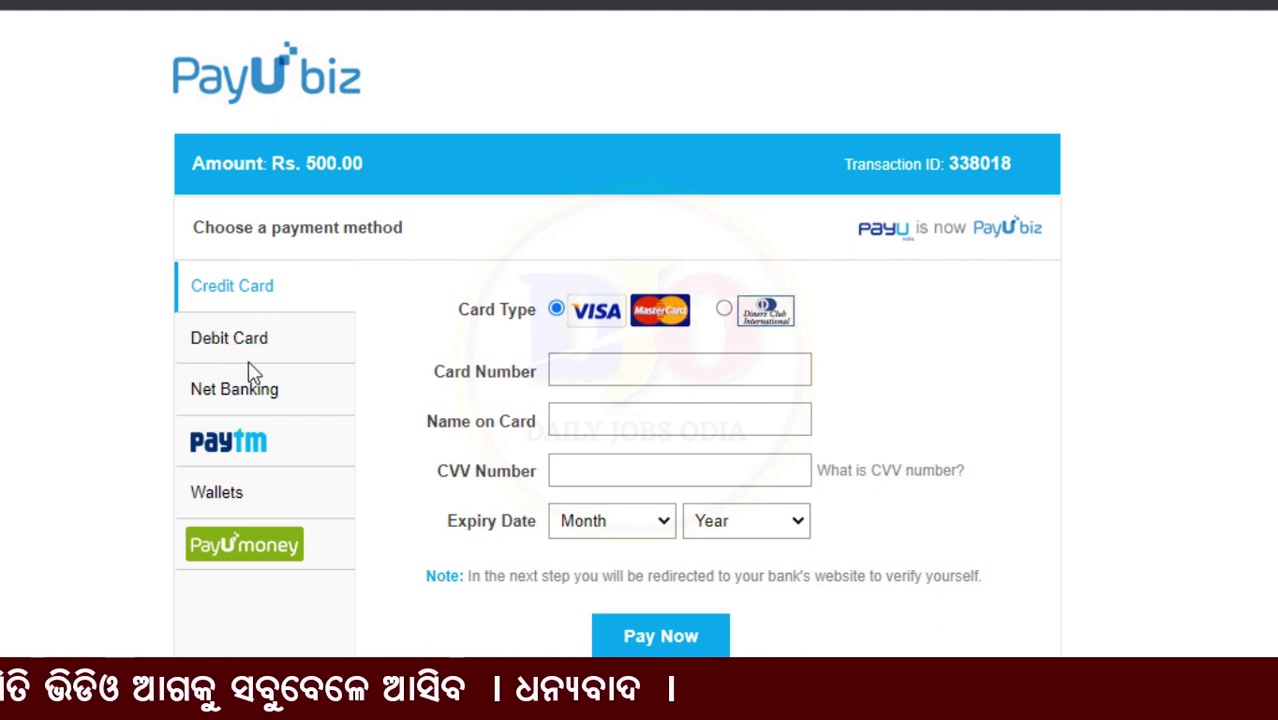
Choose debit card as the payment method with Visa Debit Cards as the card type.
click(229, 342)
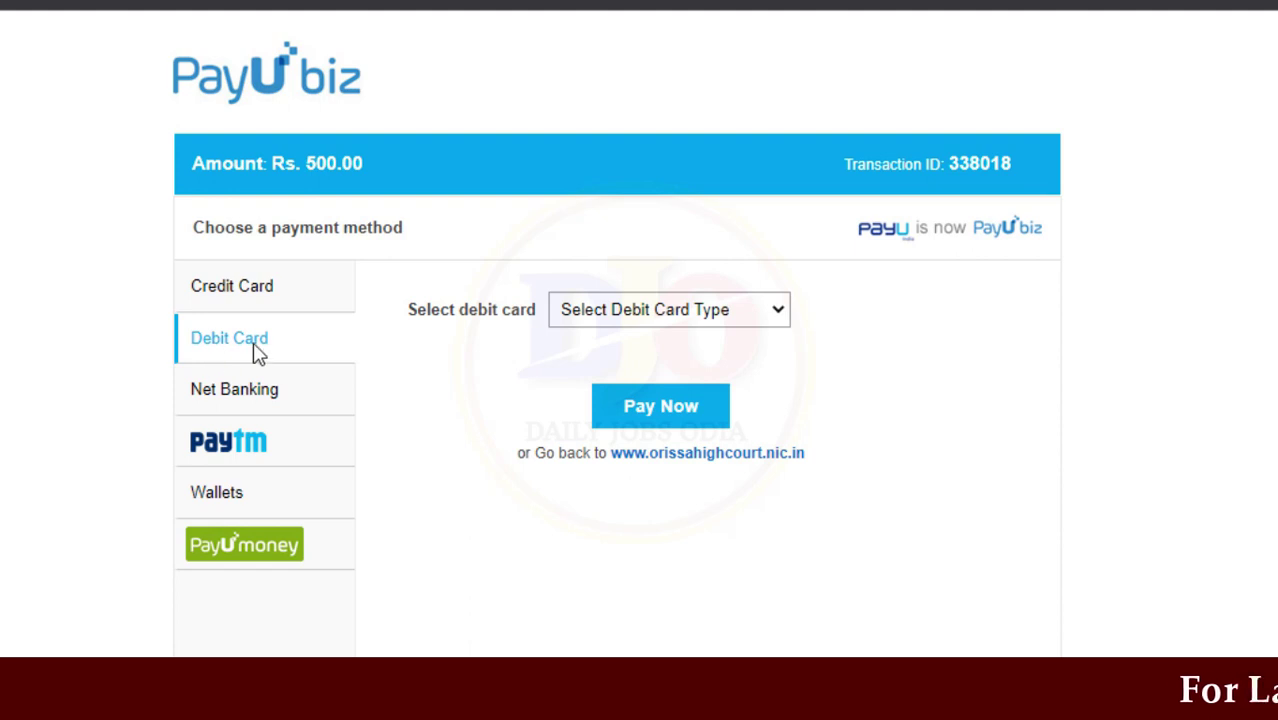
drag(396, 296, 534, 328)
key(Escape)
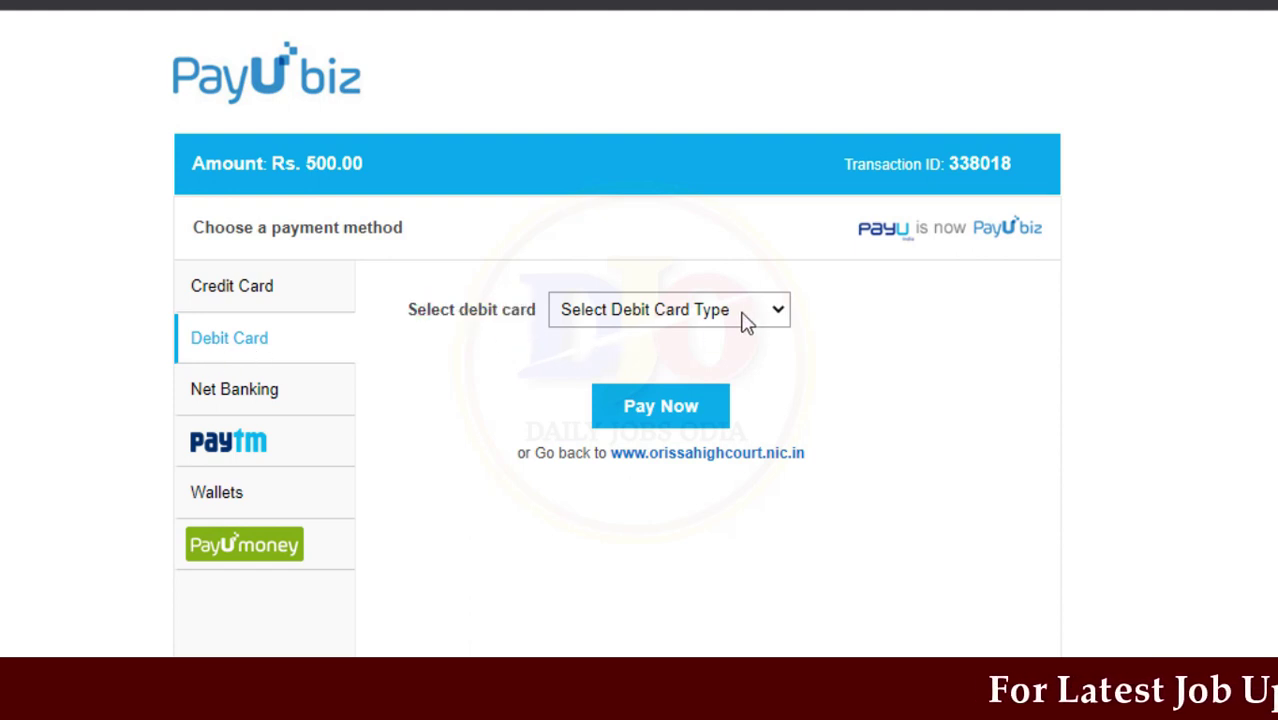
click(736, 311)
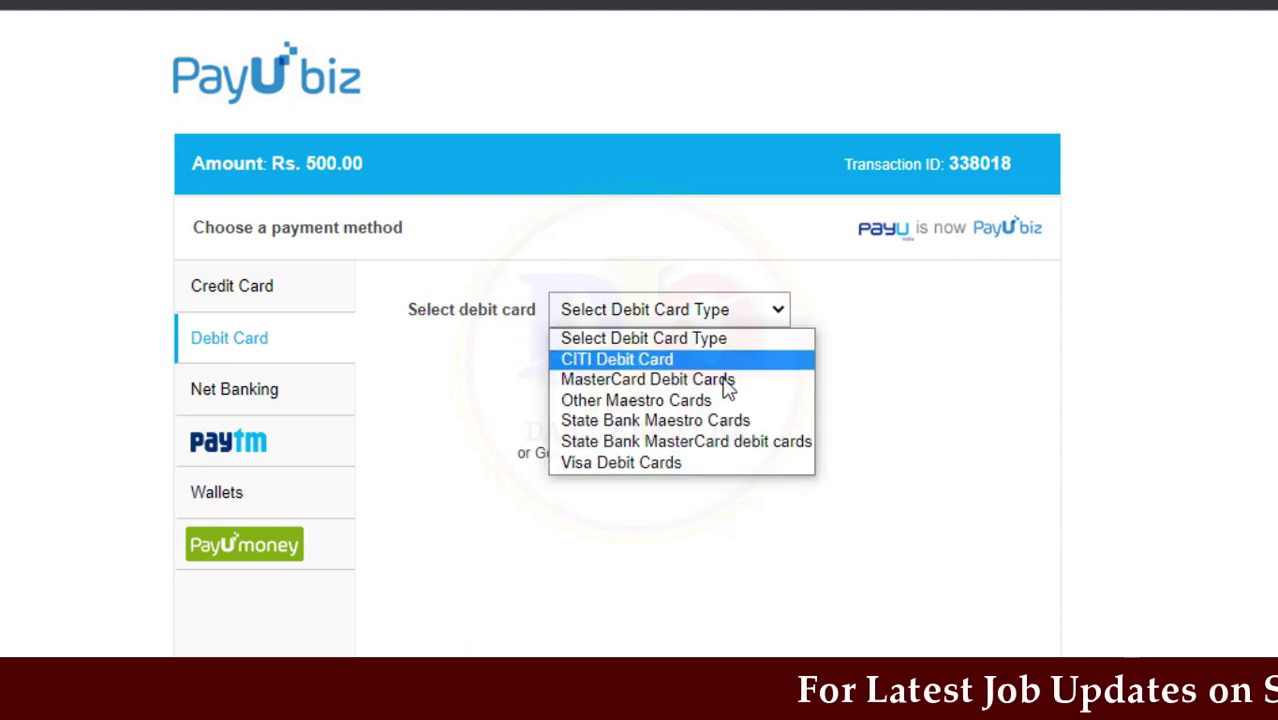
click(690, 462)
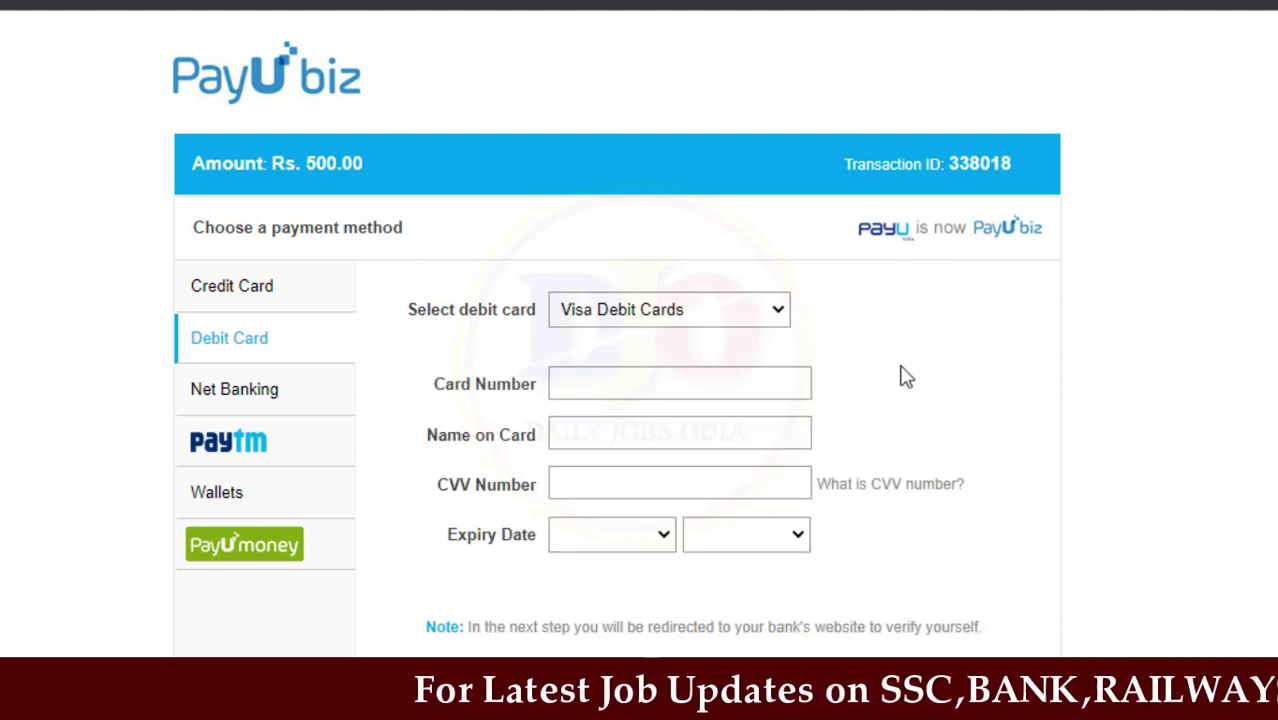
drag(428, 358, 866, 577)
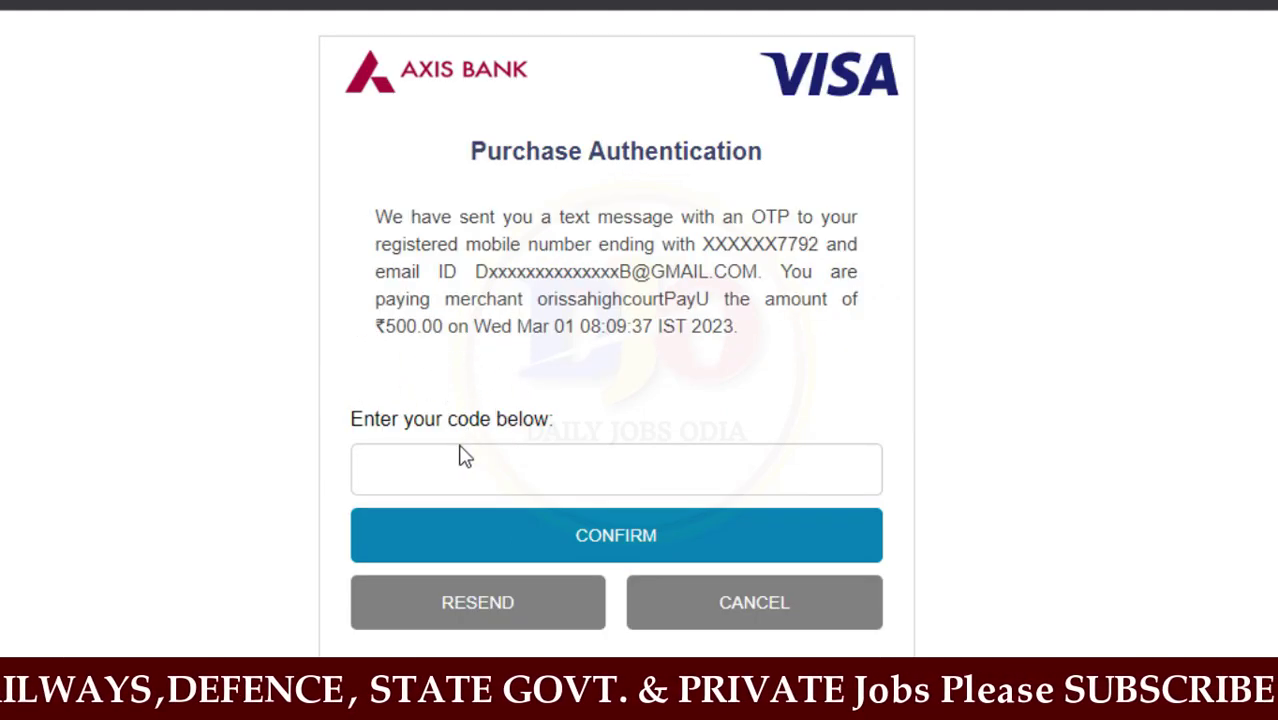
Enter the one-time verification code on the bank's purchase authentication page and confirm the payment.
click(735, 481)
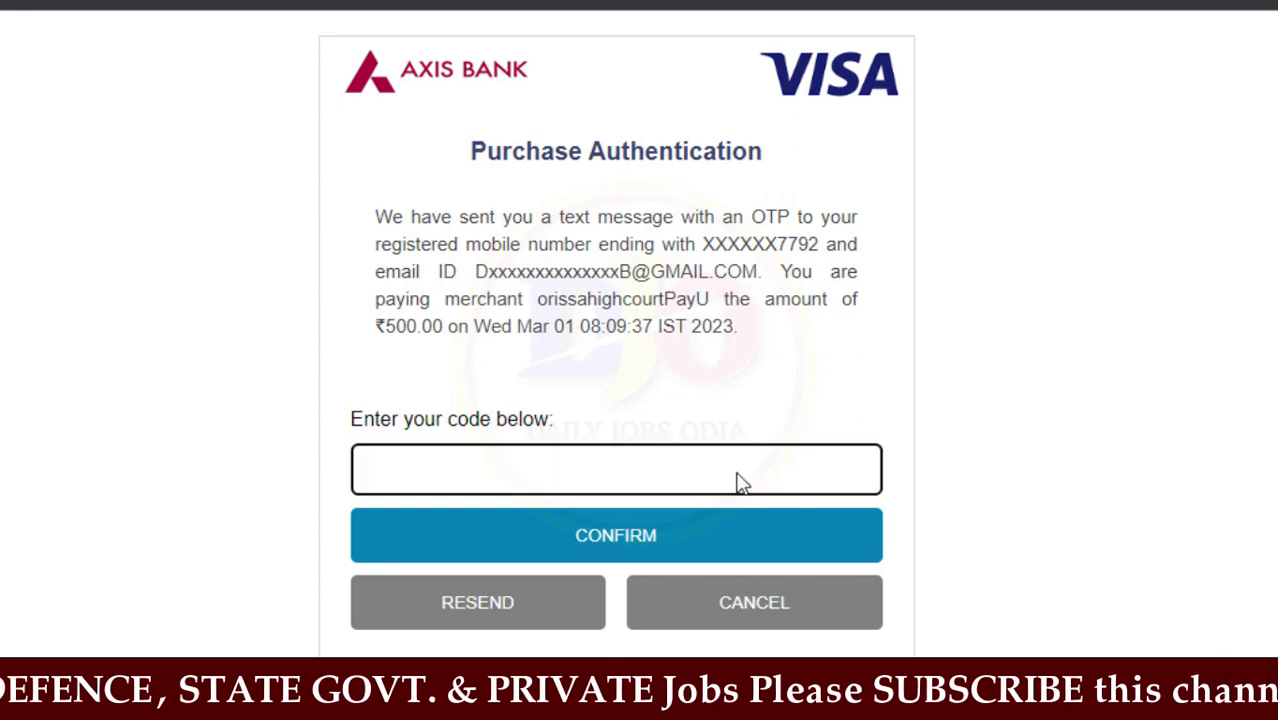
text(••••••)
click(870, 366)
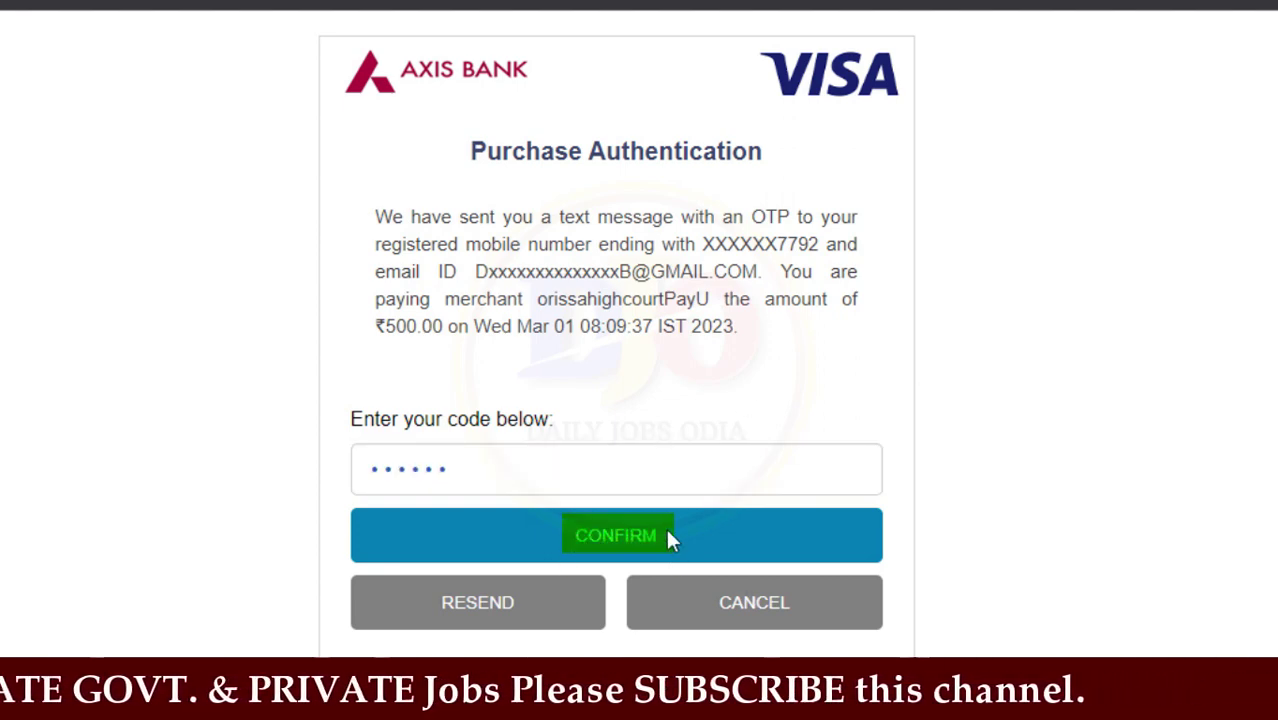
click(624, 520)
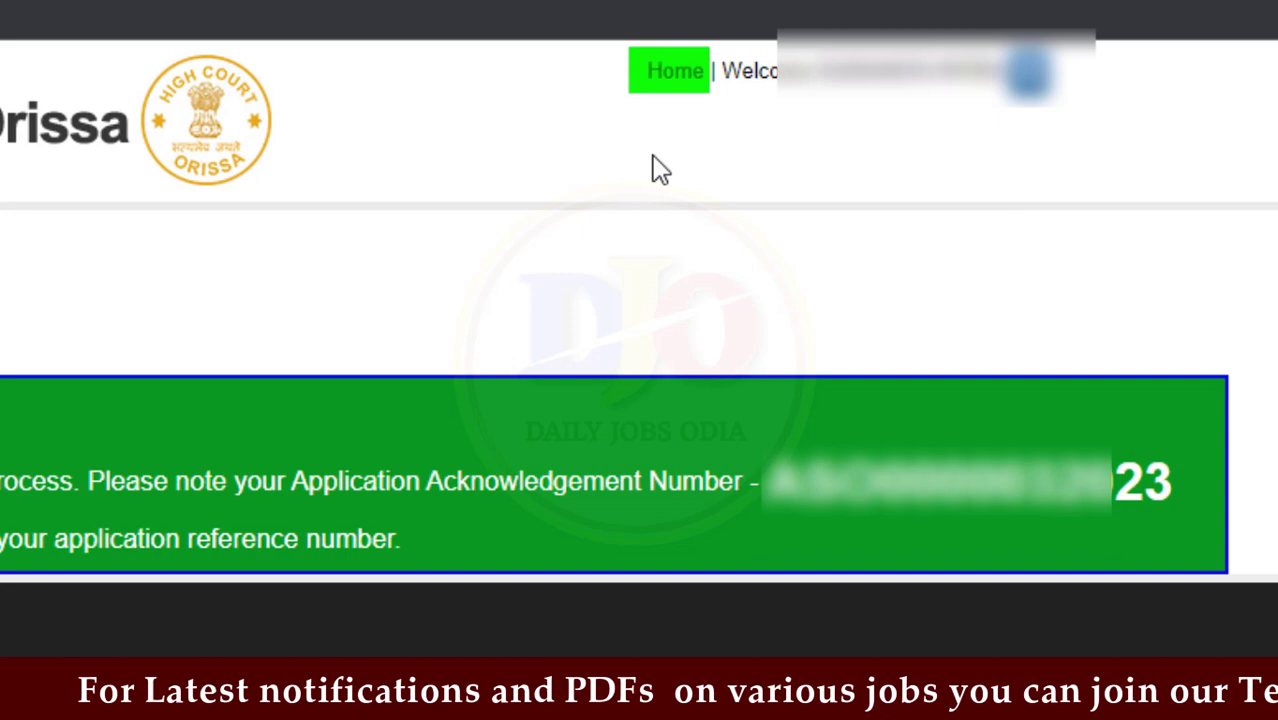
Return to the recruitment portal's home page, dismiss the attention notice and open the registered user login.
click(675, 72)
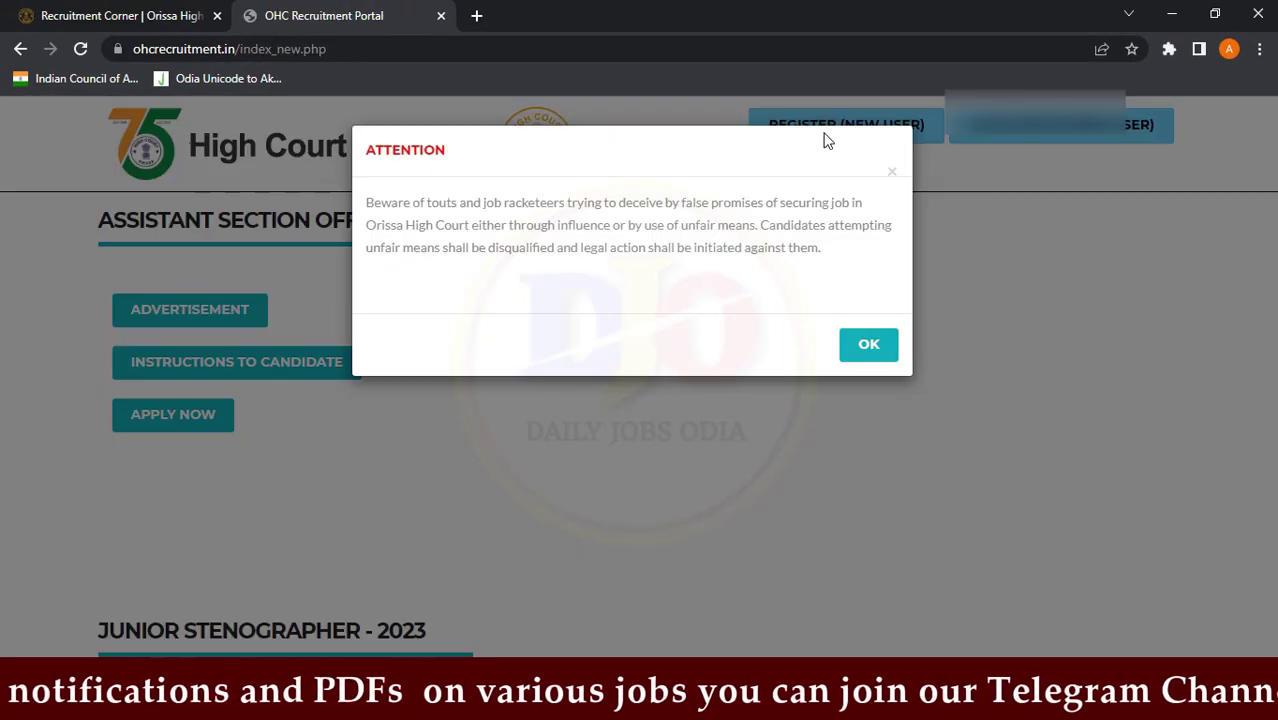
click(868, 345)
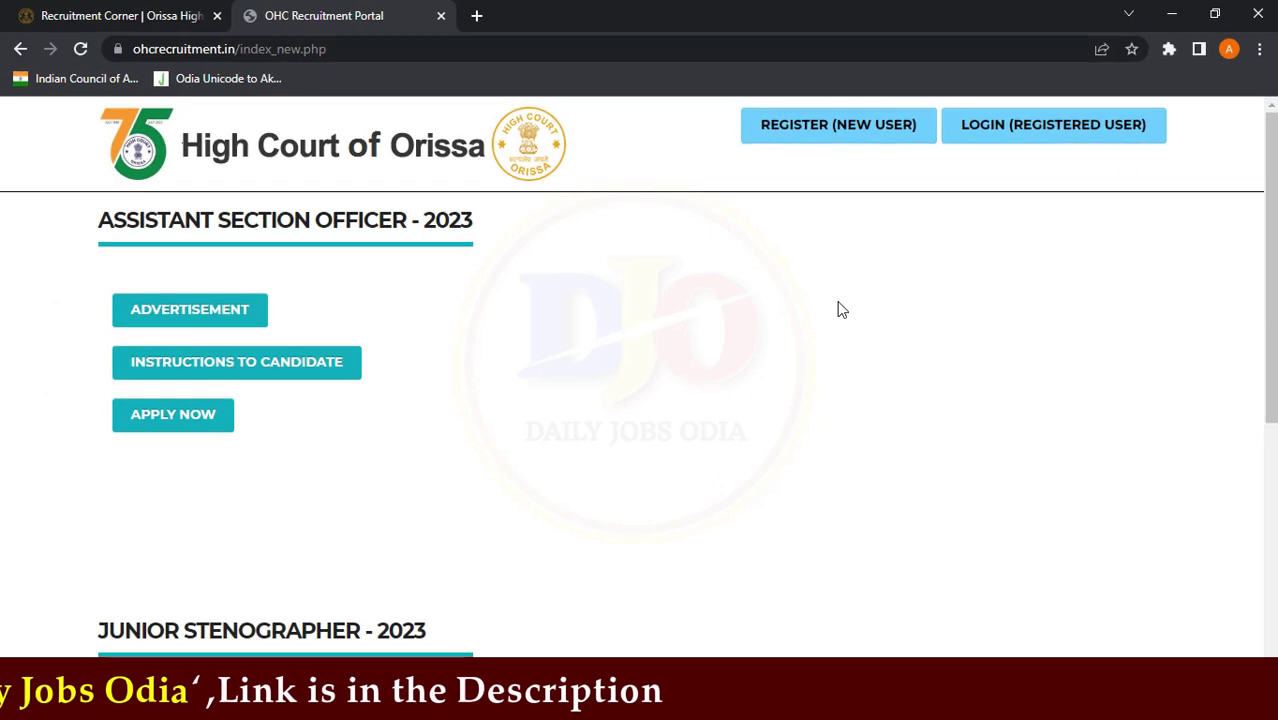
click(970, 131)
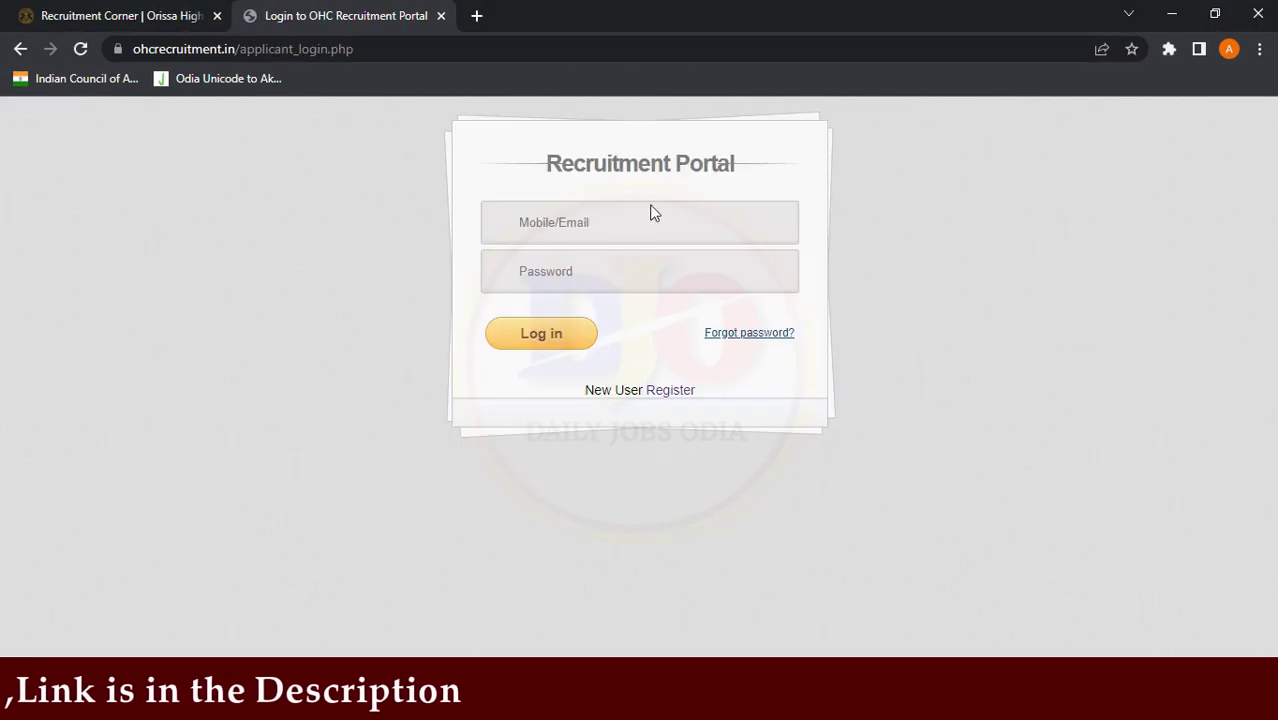
Log in to the recruitment portal with the registered mobile number or e-mail and the account password.
click(521, 228)
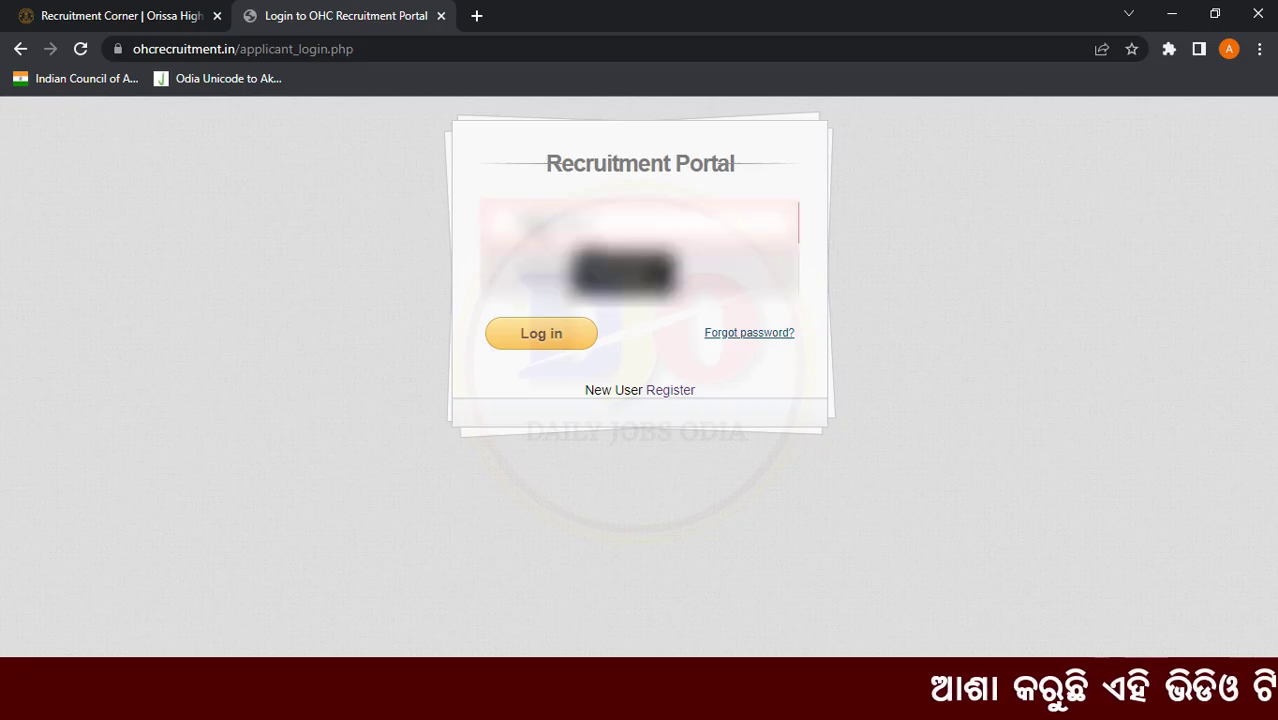
click(600, 271)
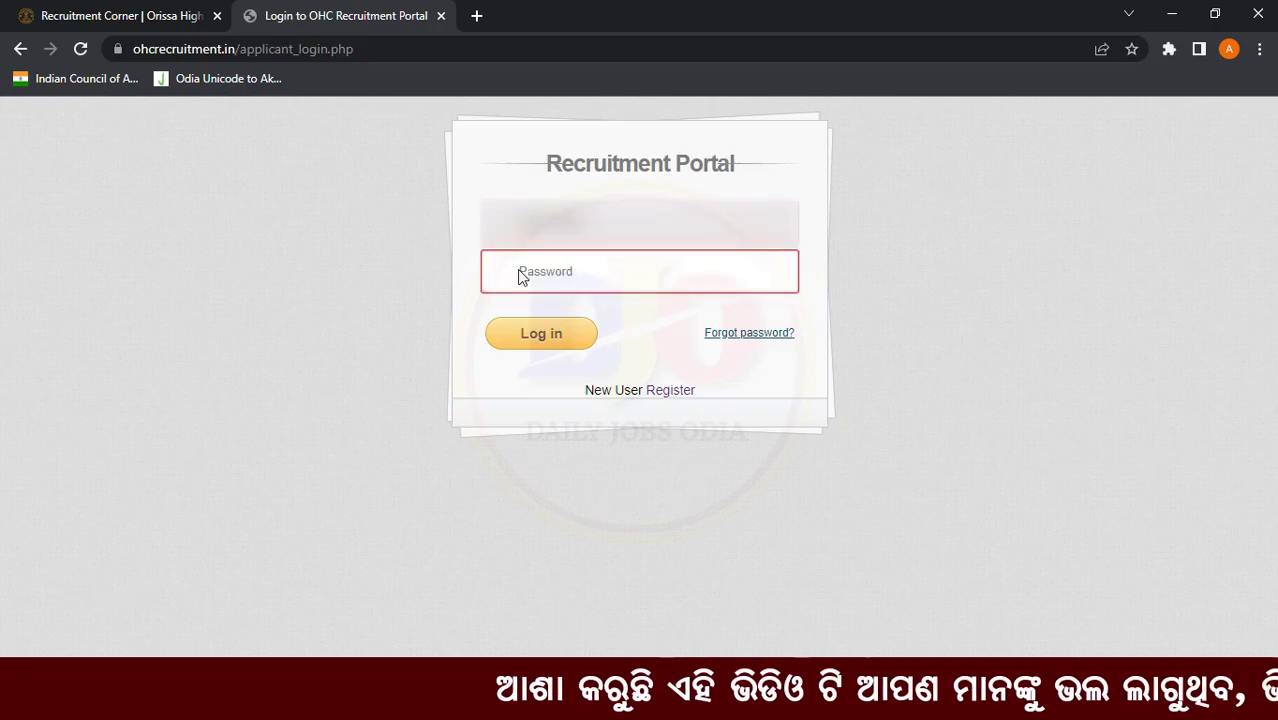
key(ctrl+v)
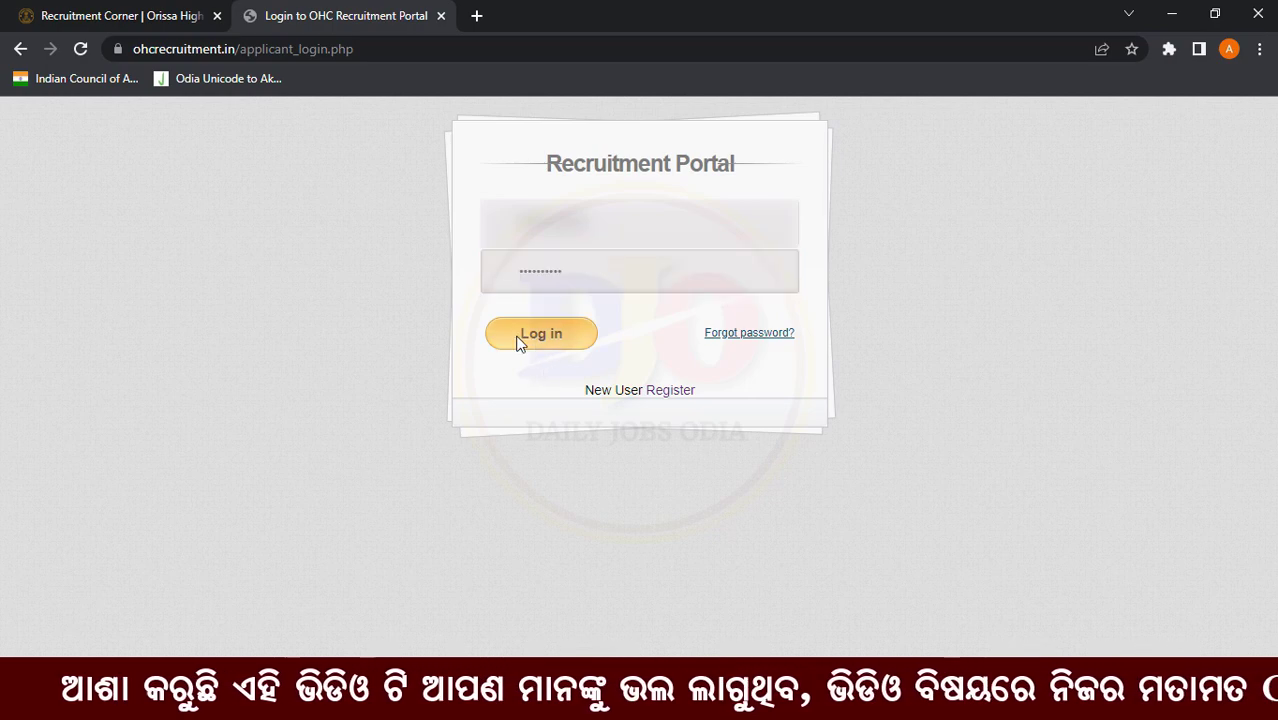
click(540, 333)
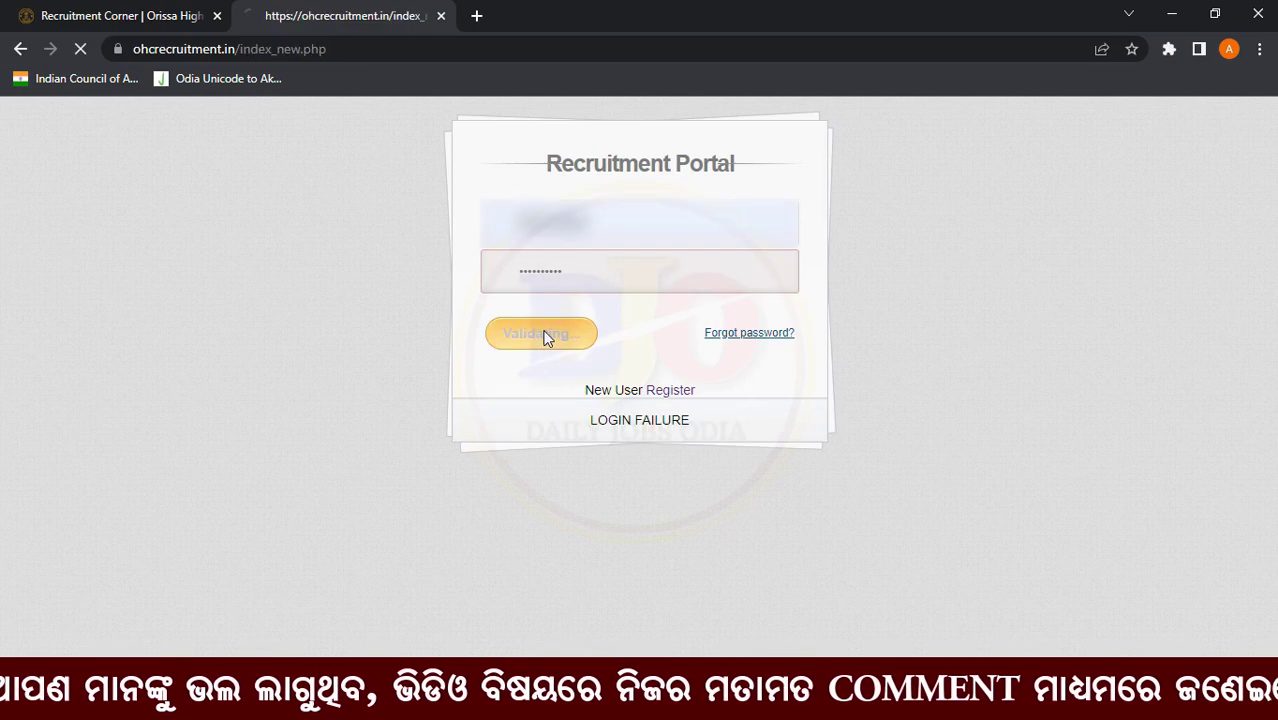